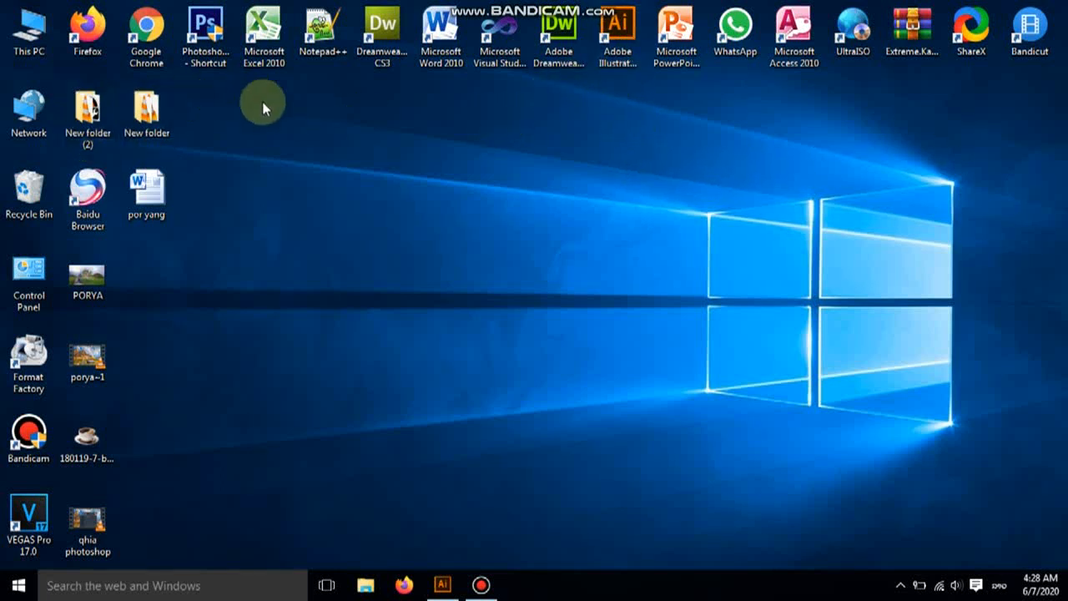
# - Group the Photoshop, Dreamweaver and Illustrator shortcuts side by side in the open middle area of the desktop
pyautogui.moveTo(619, 27); pyautogui.dragTo(577, 197)
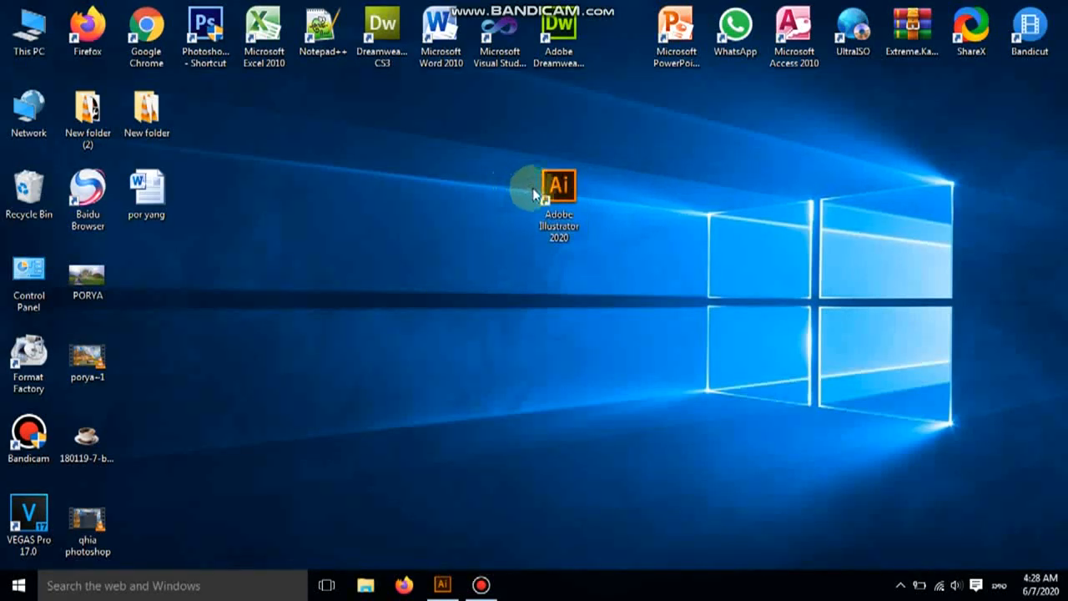
pyautogui.click(557, 190)
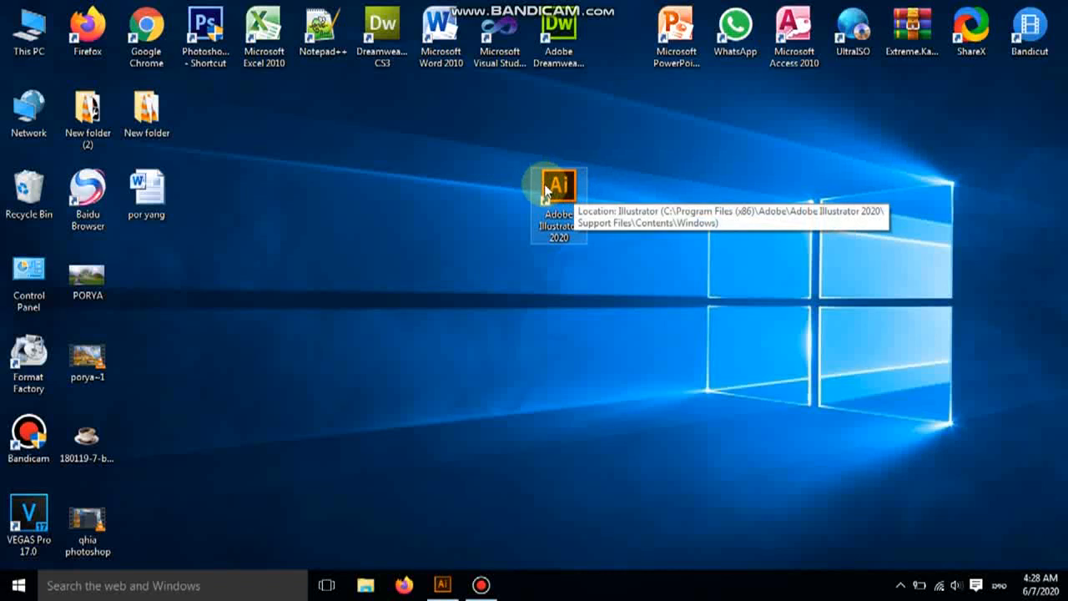
pyautogui.click(544, 185)
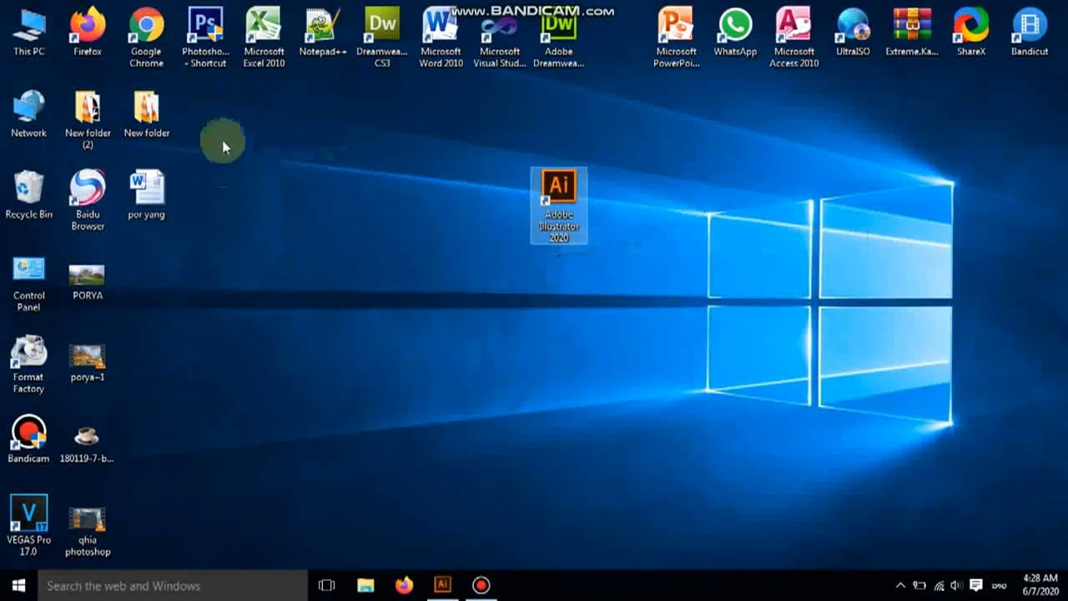
pyautogui.moveTo(206, 35); pyautogui.dragTo(354, 194)
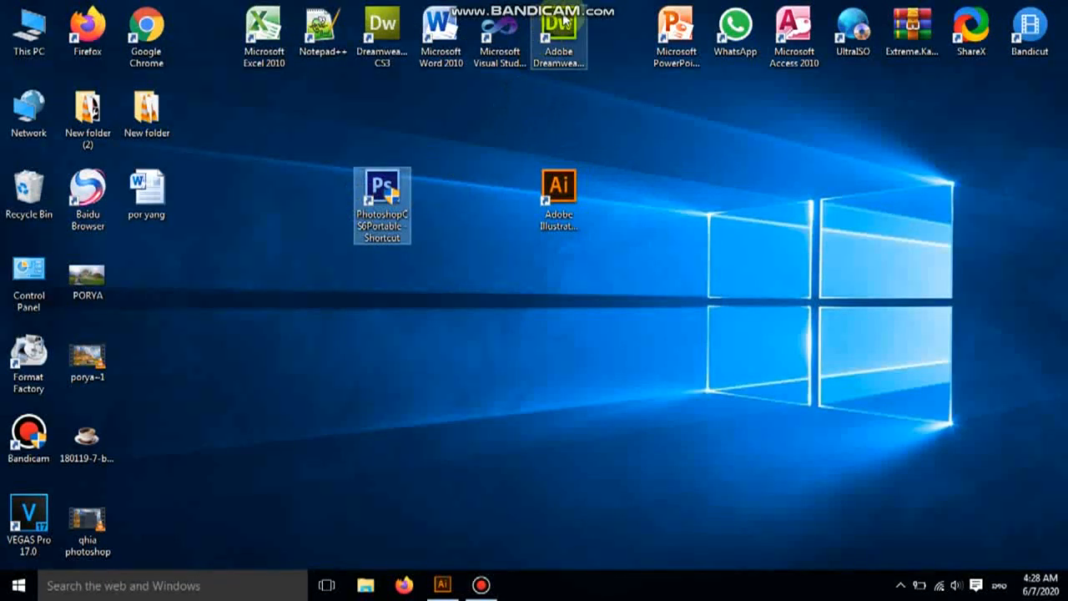
pyautogui.moveTo(538, 55); pyautogui.dragTo(480, 230)
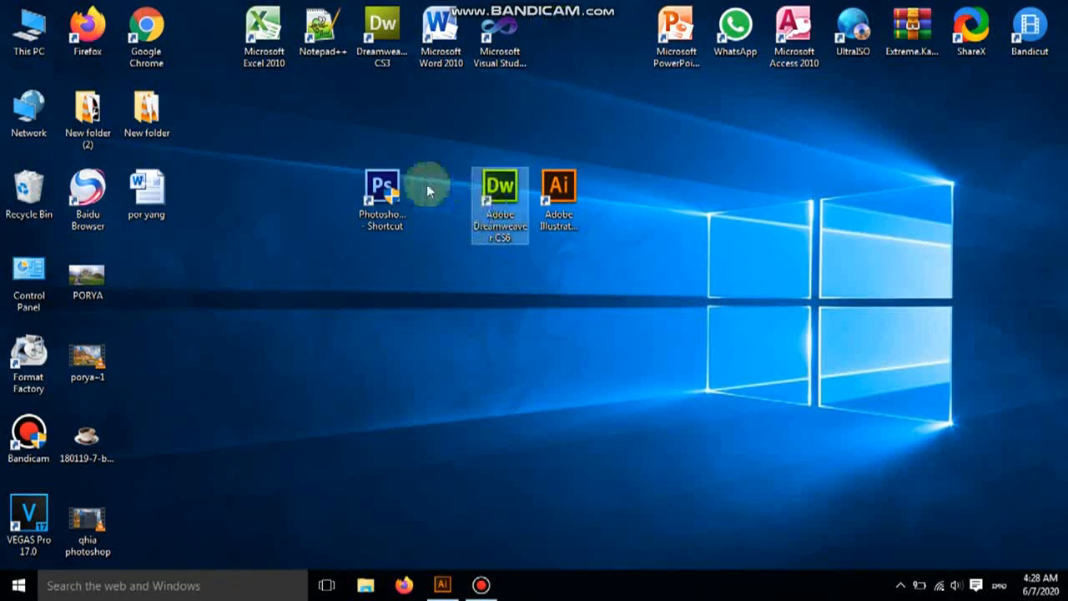
pyautogui.moveTo(377, 180); pyautogui.dragTo(426, 188)
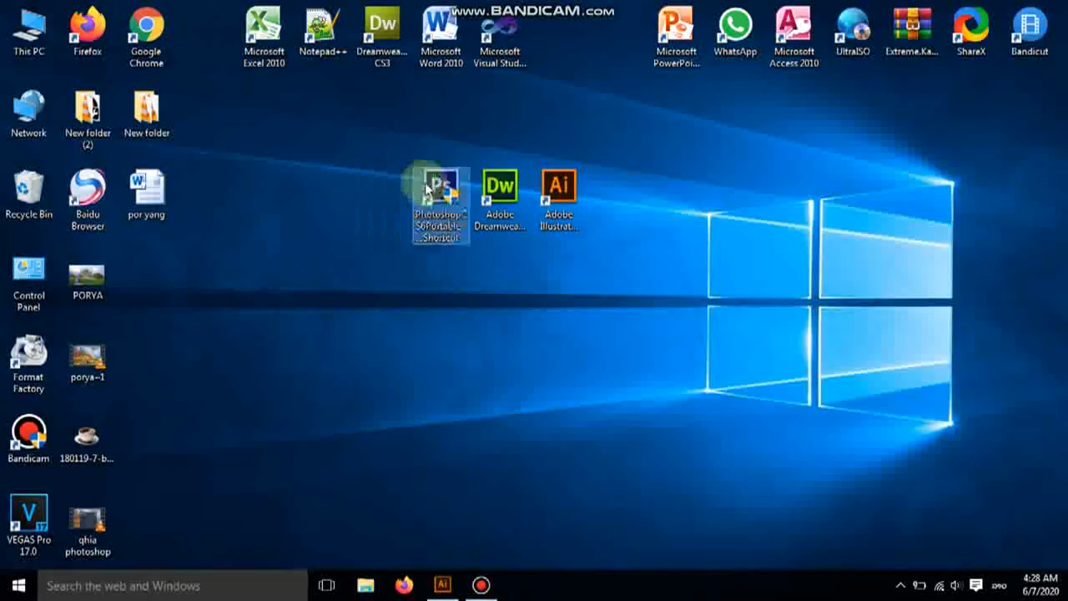
pyautogui.click(559, 300)
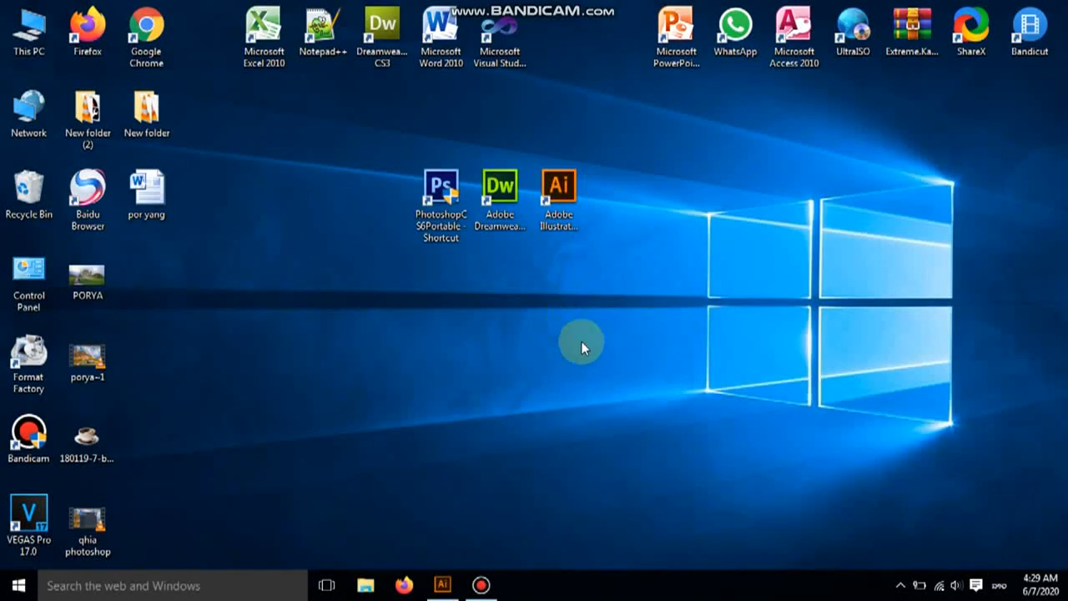
# - Switch to the running Adobe Illustrator and bring the upper part of the blank untitled artboard into view
pyautogui.click(551, 199)
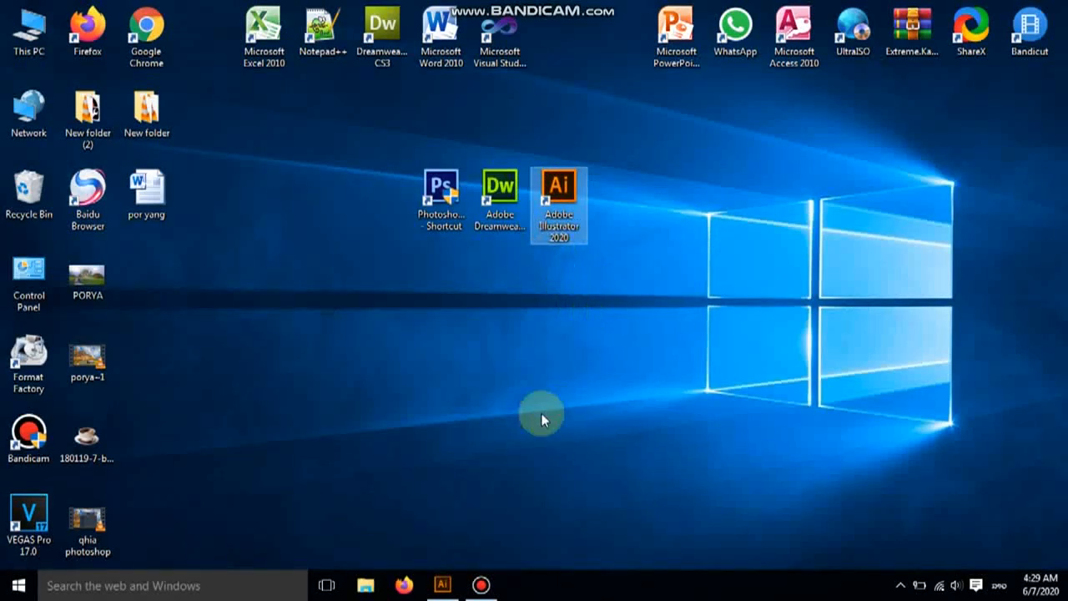
pyautogui.click(443, 585)
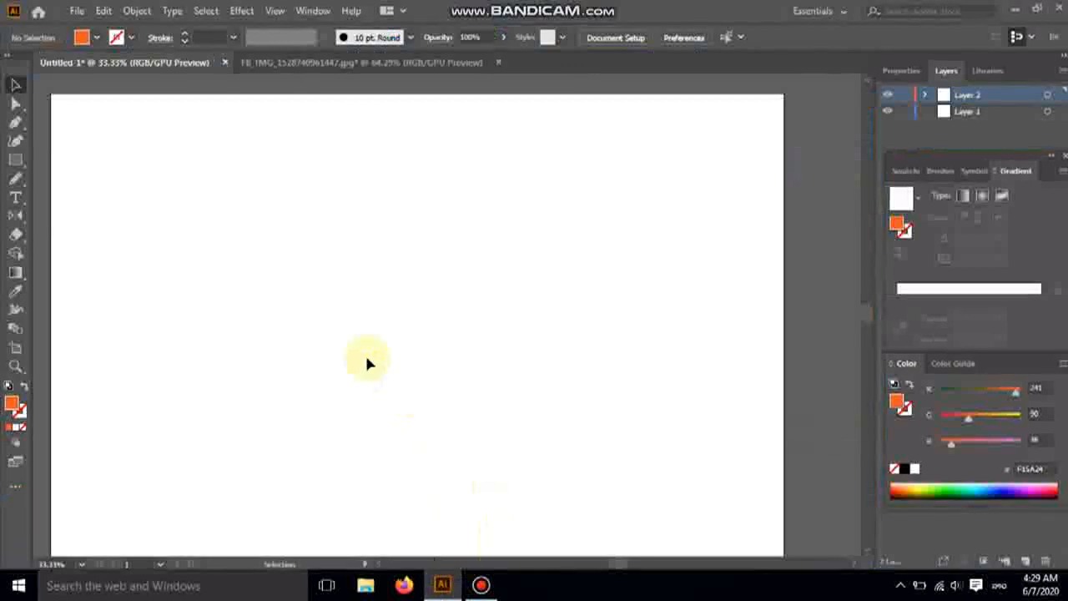
pyautogui.scroll(-1, 286, 269)
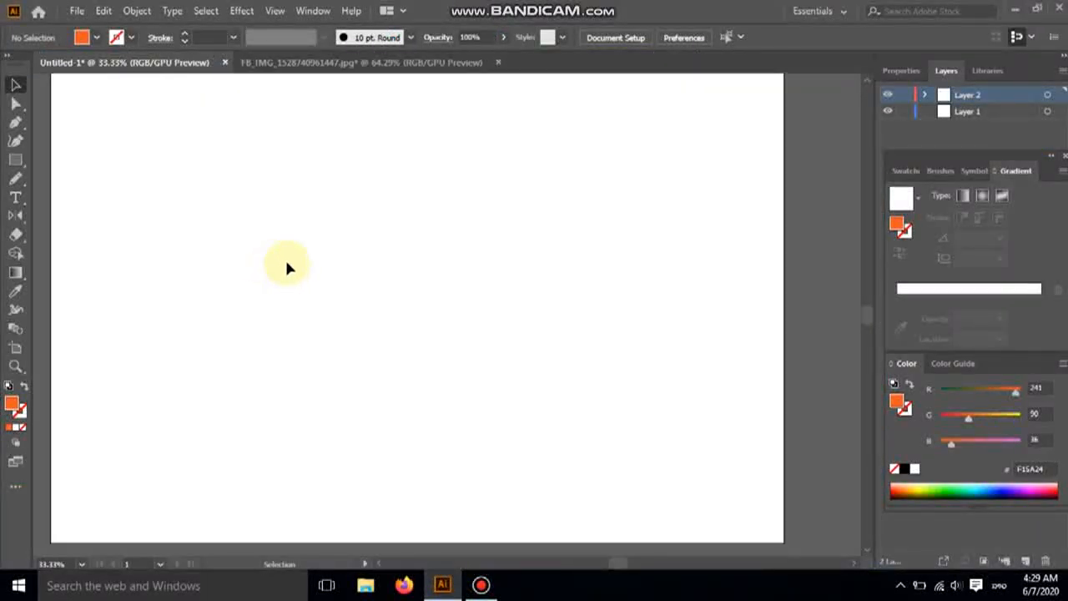
pyautogui.scroll(2, 288, 268)
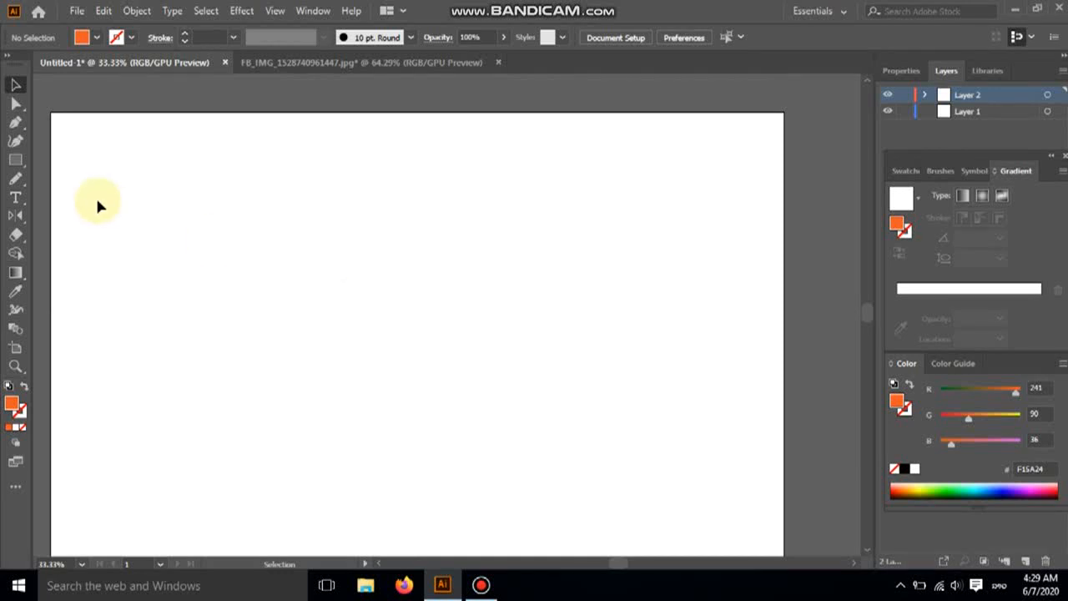
# - Set the fill colour to black with nothing selected on the artboard
pyautogui.click(97, 37)
pyautogui.click(97, 37)
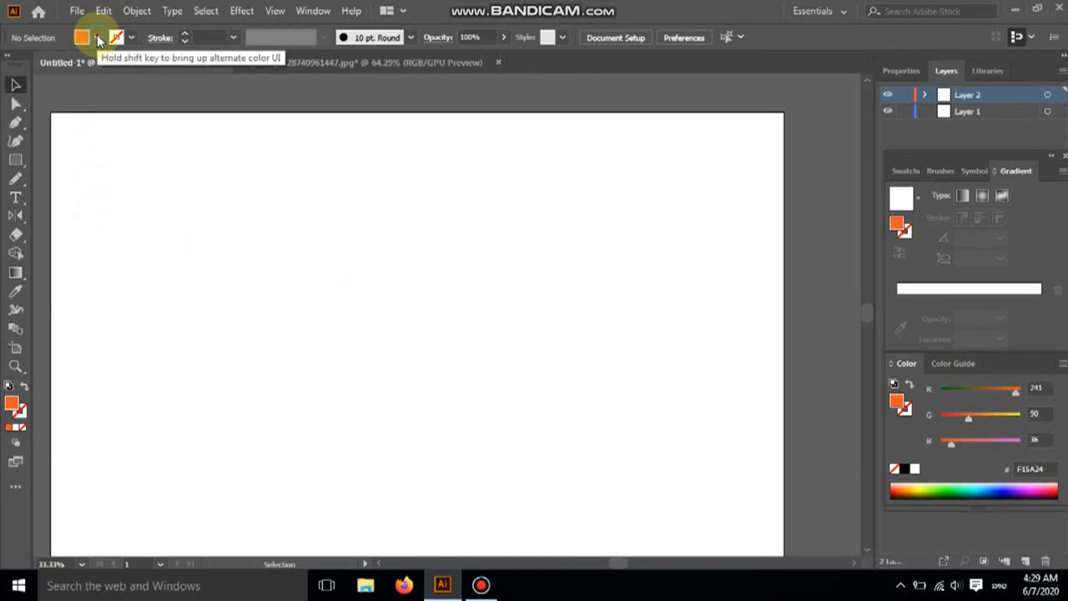
pyautogui.click(97, 36)
pyautogui.click(97, 39)
pyautogui.click(97, 38)
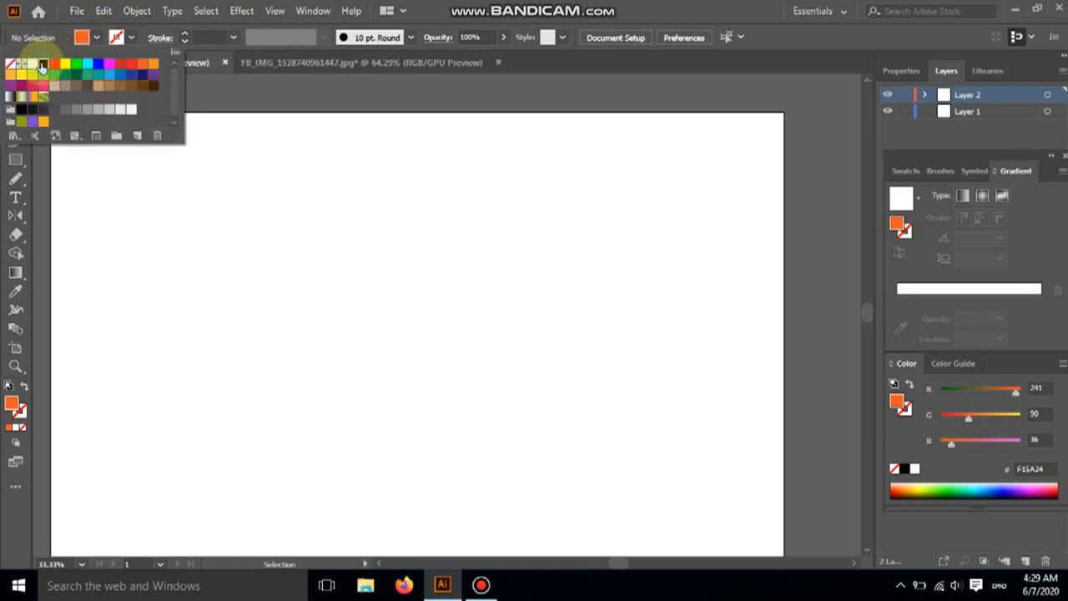
pyautogui.click(41, 67)
pyautogui.click(325, 236)
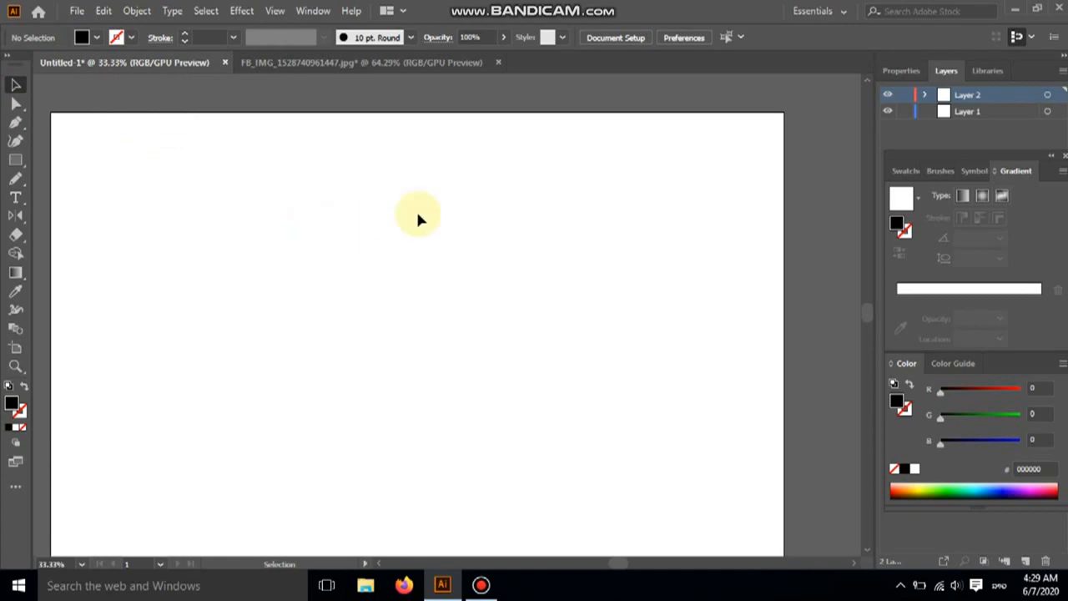
pyautogui.click(1015, 10)
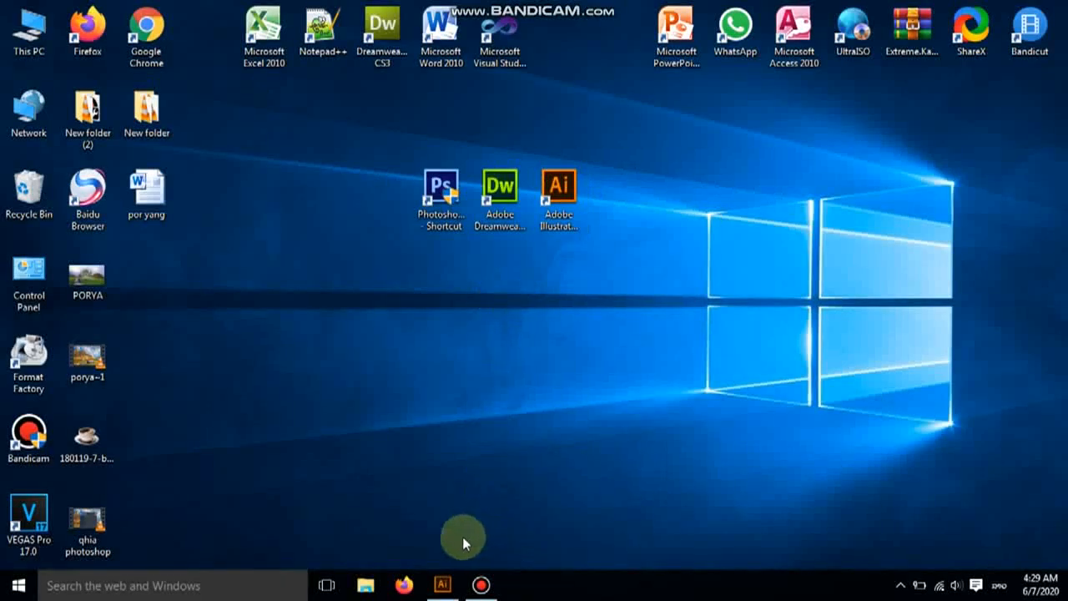
pyautogui.click(443, 585)
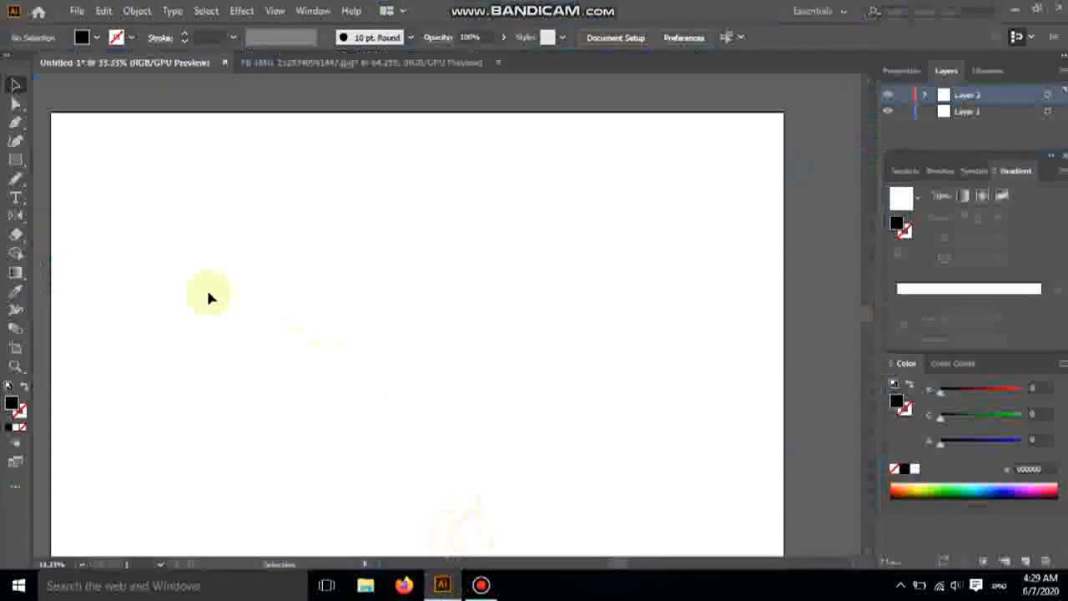
# - Draw a black square with the Rectangle tool, starting at about X 584 px, Y 338 px, and move it up and to the right
pyautogui.click(16, 161)
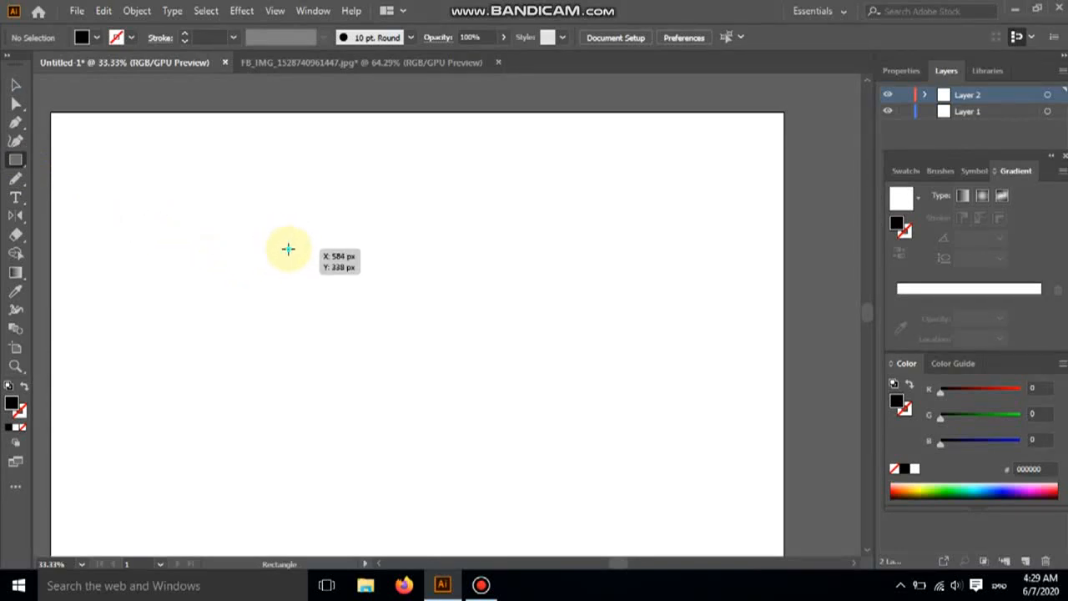
pyautogui.moveTo(289, 249); pyautogui.dragTo(509, 358)
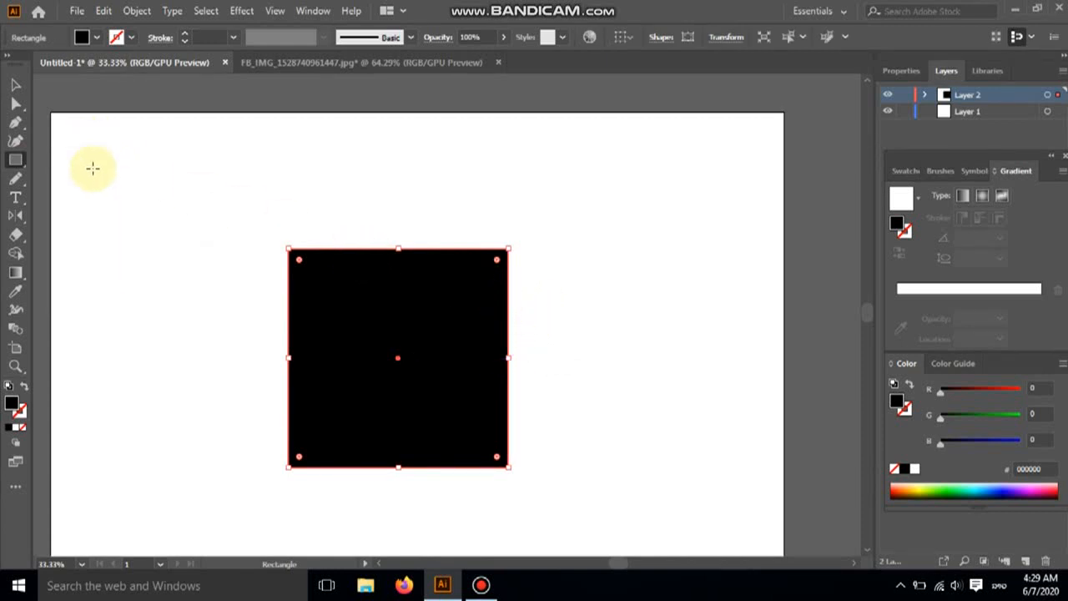
pyautogui.moveTo(145, 185); pyautogui.dragTo(160, 320)
pyautogui.hotkey('ctrl', 'z')
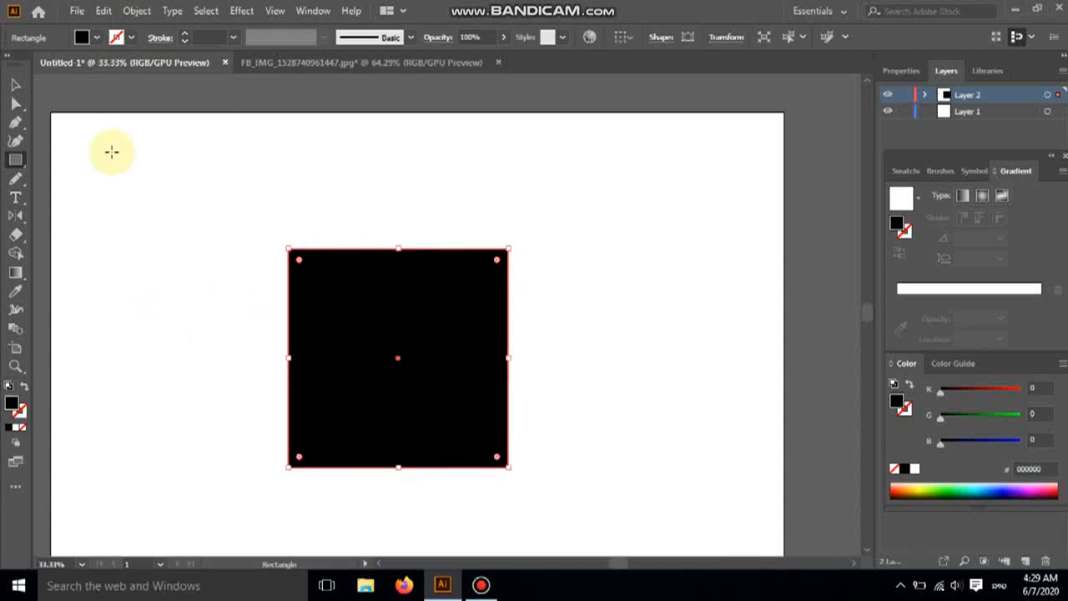
pyautogui.click(15, 84)
pyautogui.moveTo(418, 298); pyautogui.dragTo(563, 252)
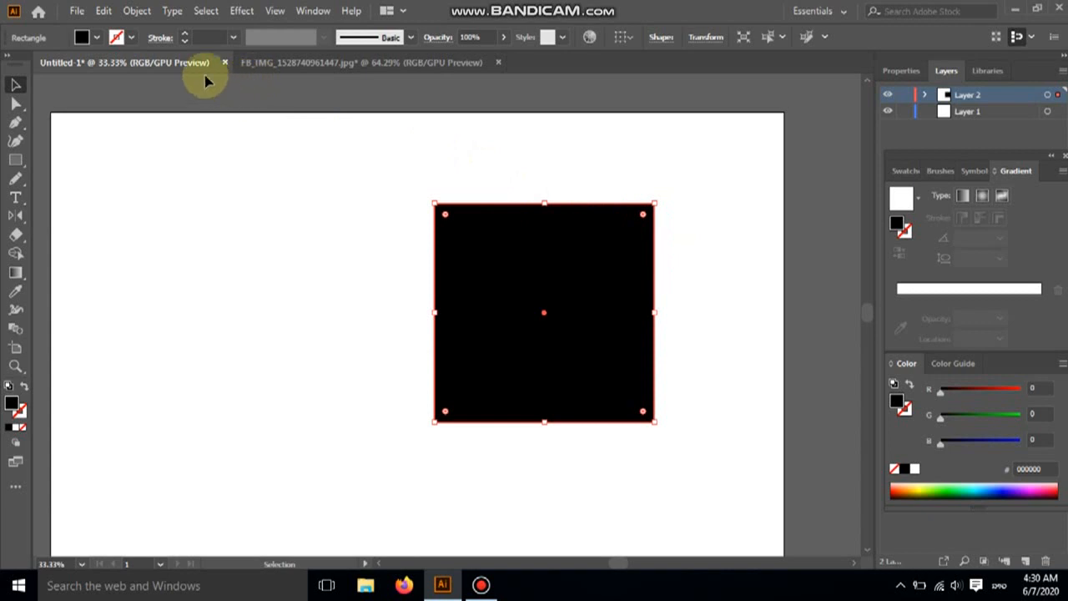
# - Give the black square an orange stroke with a weight of 20 pt
pyautogui.click(133, 38)
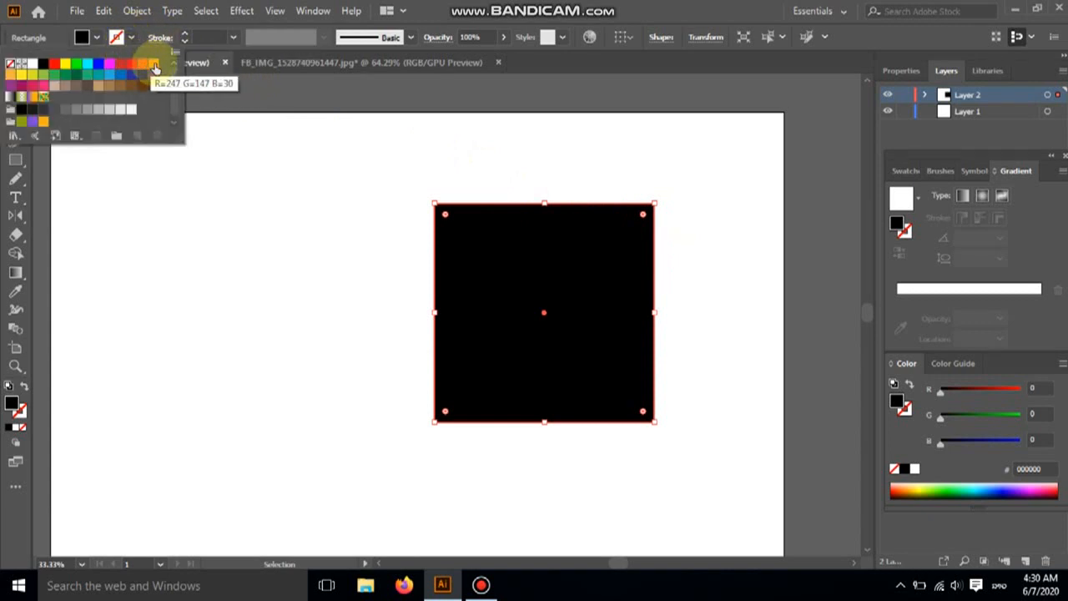
pyautogui.click(142, 66)
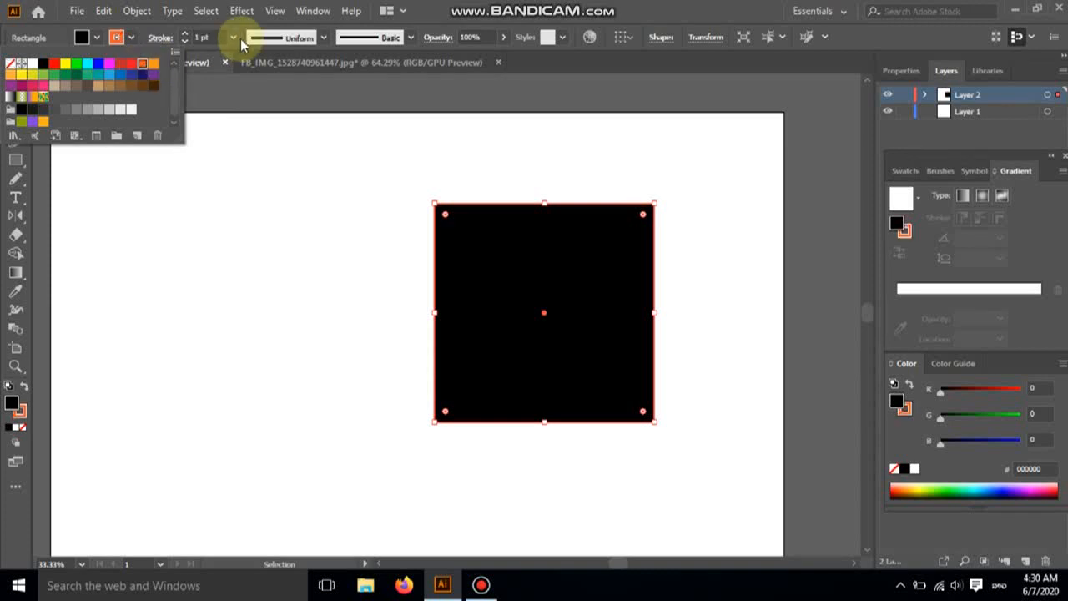
pyautogui.click(235, 38)
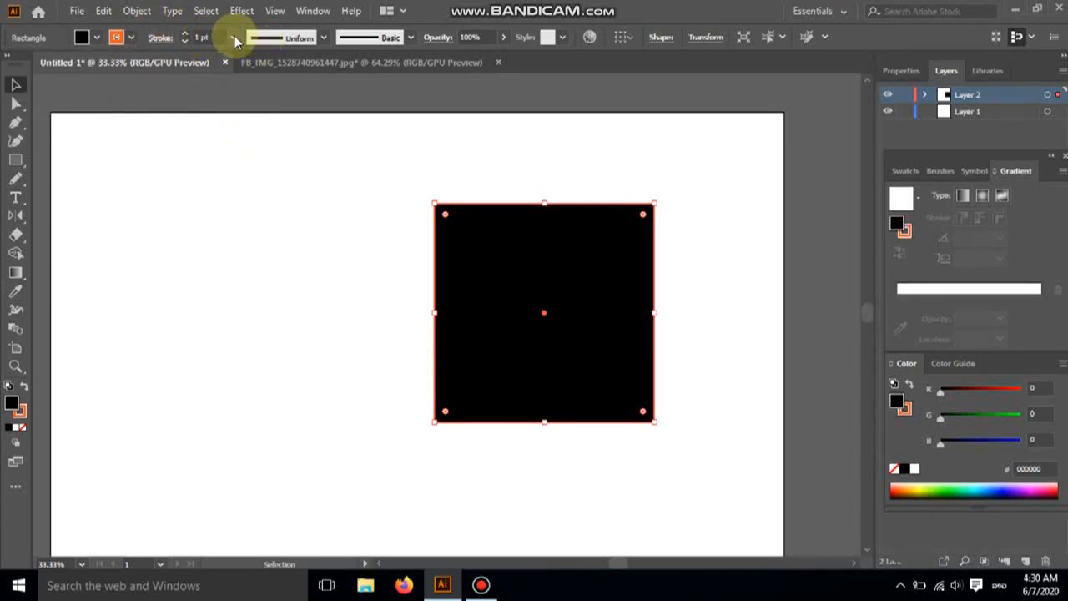
pyautogui.click(234, 37)
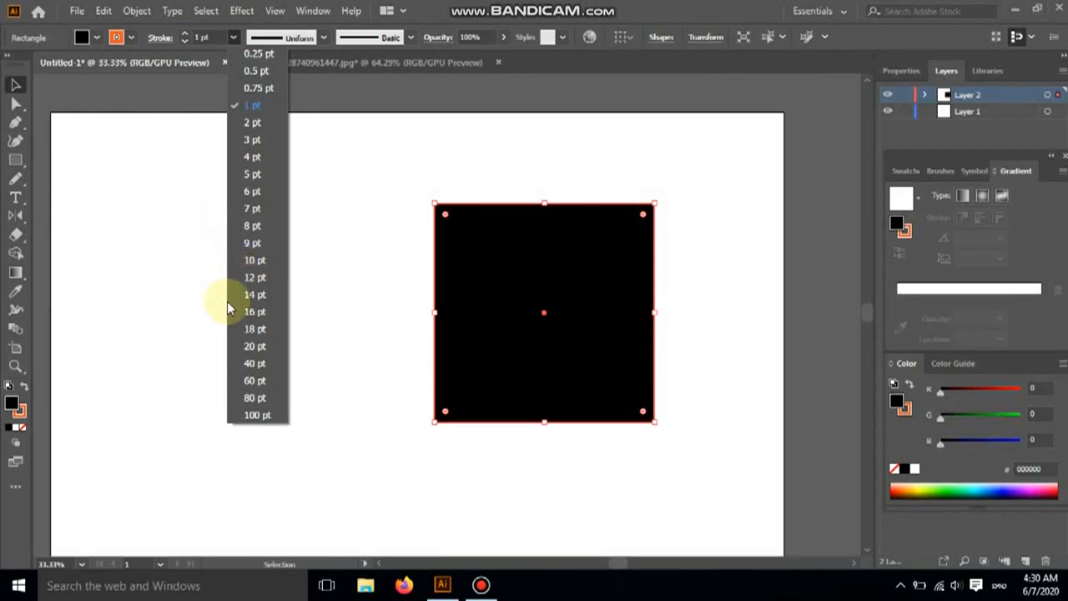
pyautogui.click(252, 346)
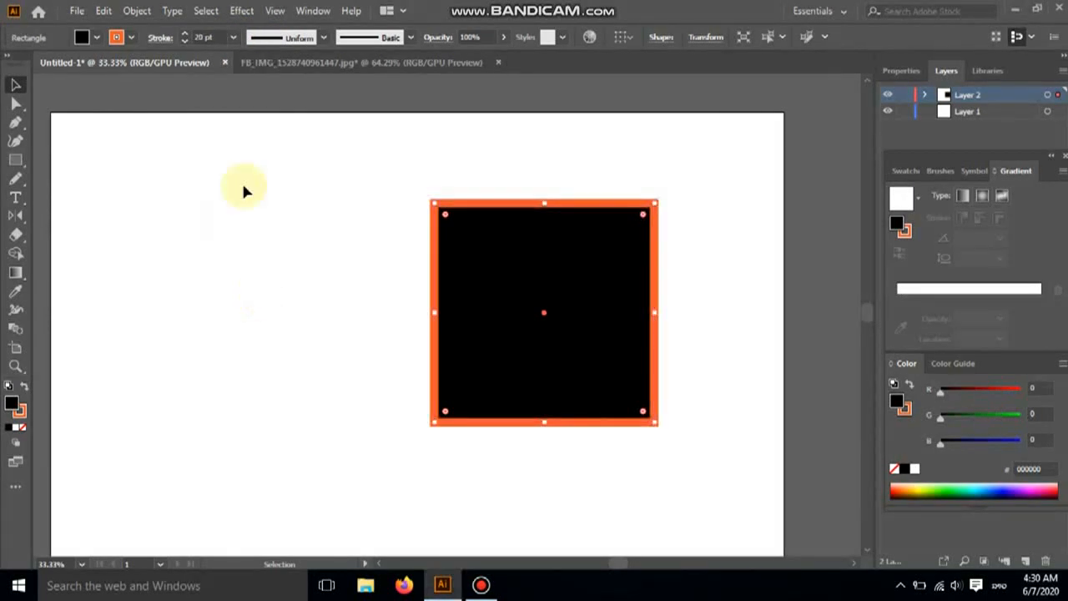
# - Reduce the square's stroke weight to 14 pt and further to 10 pt, and shift the square slightly upward
pyautogui.click(235, 37)
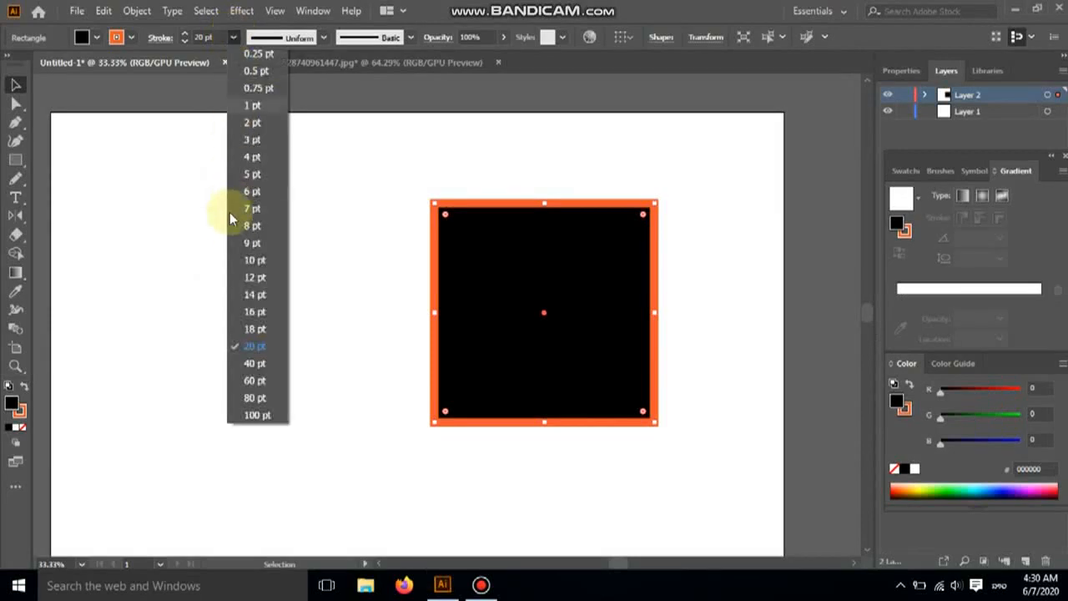
pyautogui.click(254, 295)
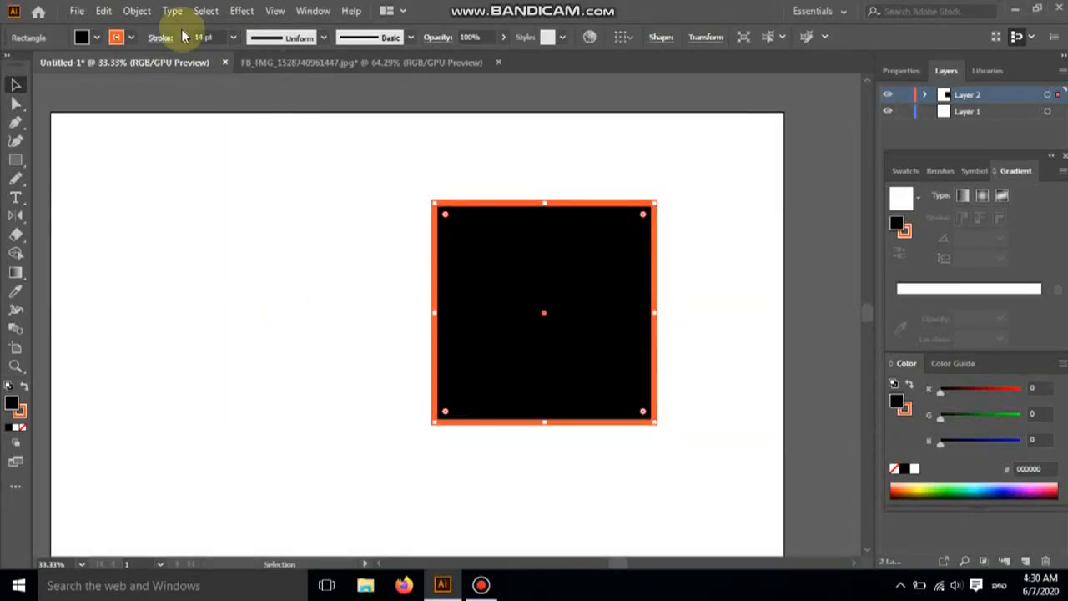
pyautogui.click(234, 38)
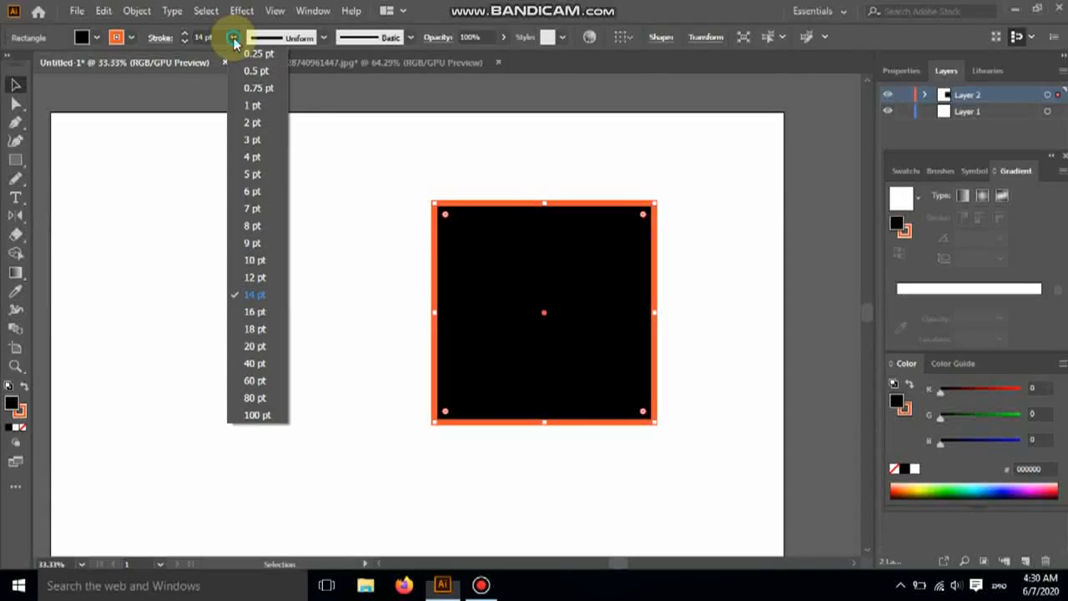
pyautogui.click(255, 259)
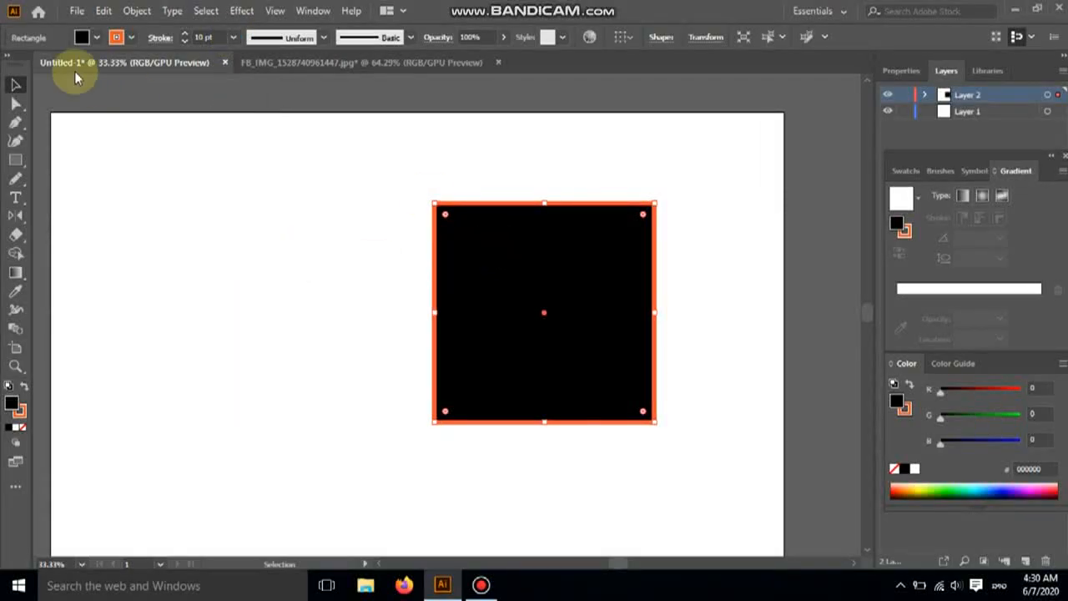
pyautogui.click(17, 92)
pyautogui.moveTo(591, 273)
pyautogui.mouseDown()
pyautogui.moveTo(565, 245)
pyautogui.moveTo(589, 267)
pyautogui.mouseUp()
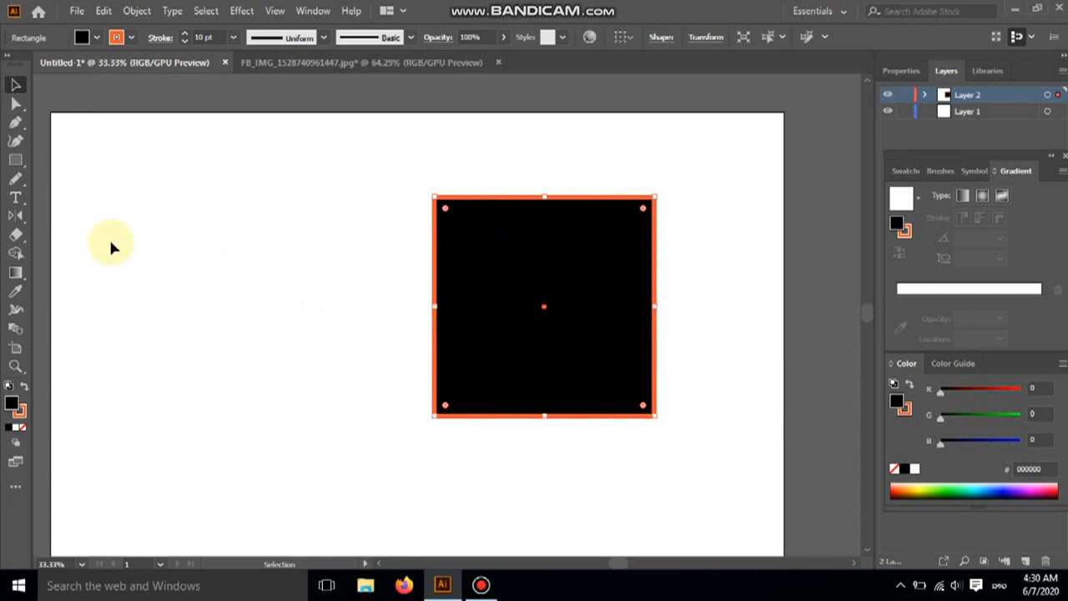
# - Place "Lorem ipsum" placeholder text beside the square with the Type tool and scale it up to about 181 pt
pyautogui.click(16, 197)
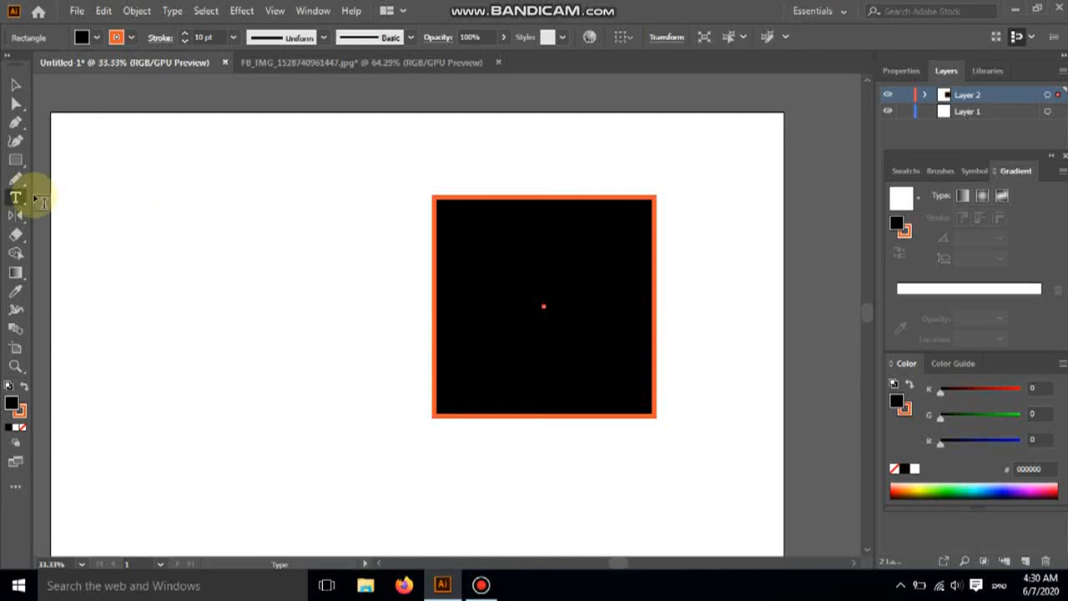
pyautogui.click(23, 200)
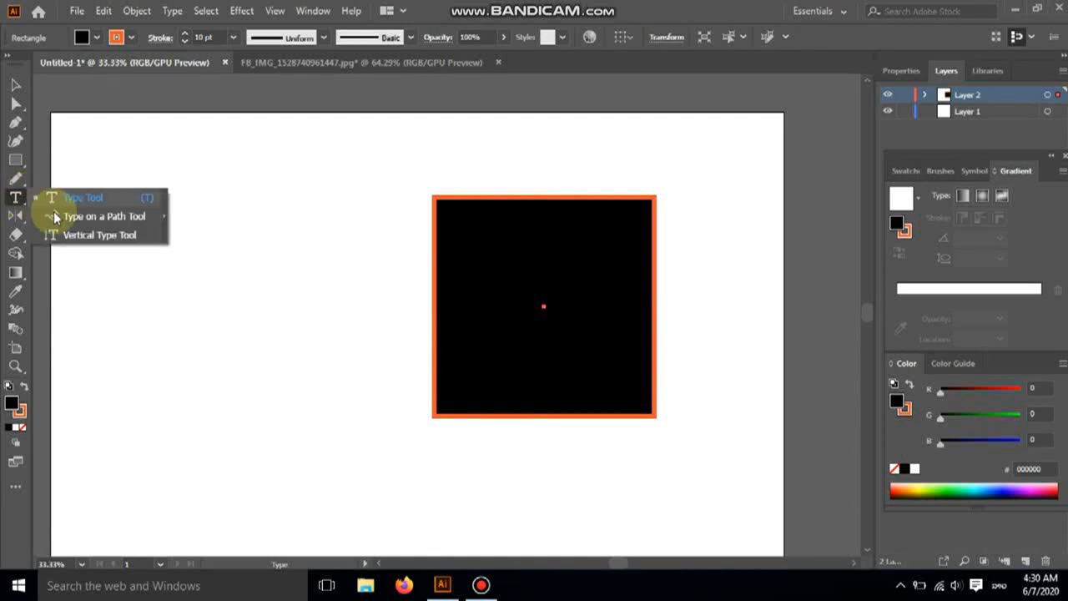
pyautogui.click(97, 201)
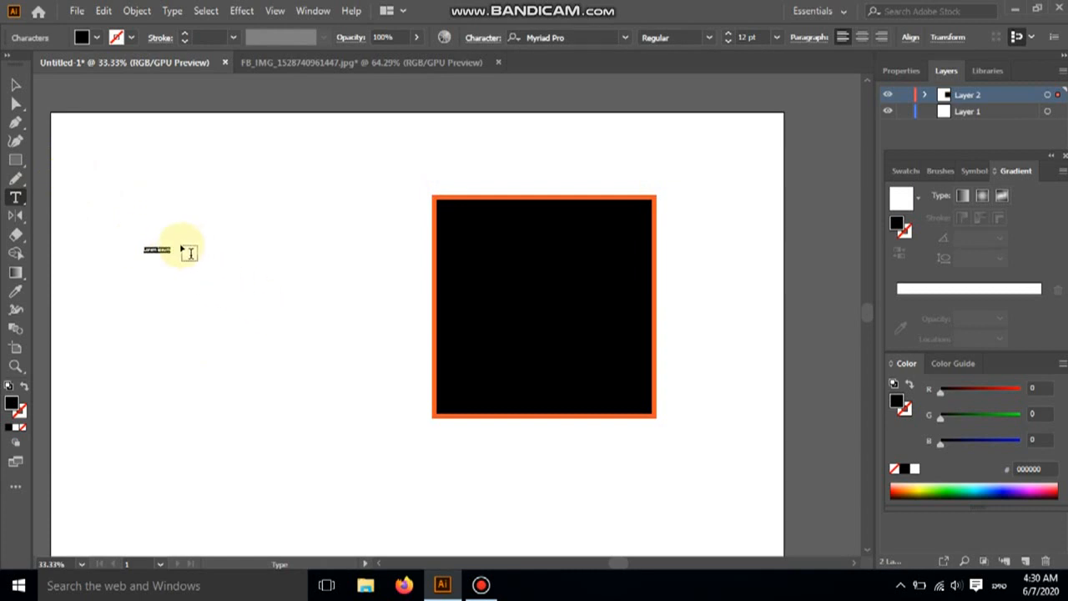
pyautogui.click(15, 86)
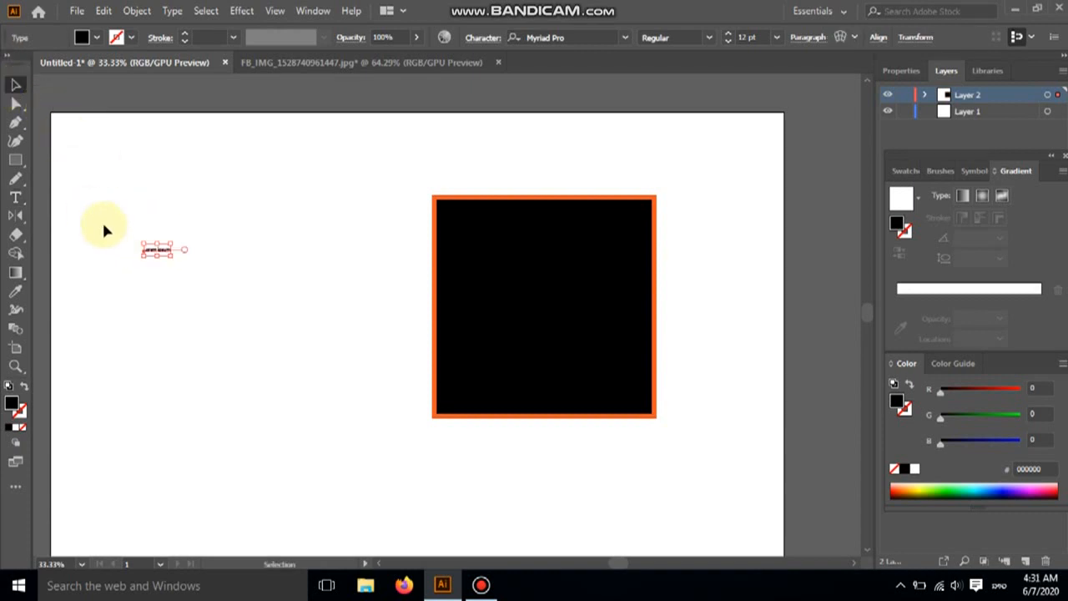
pyautogui.moveTo(168, 256); pyautogui.dragTo(409, 313)
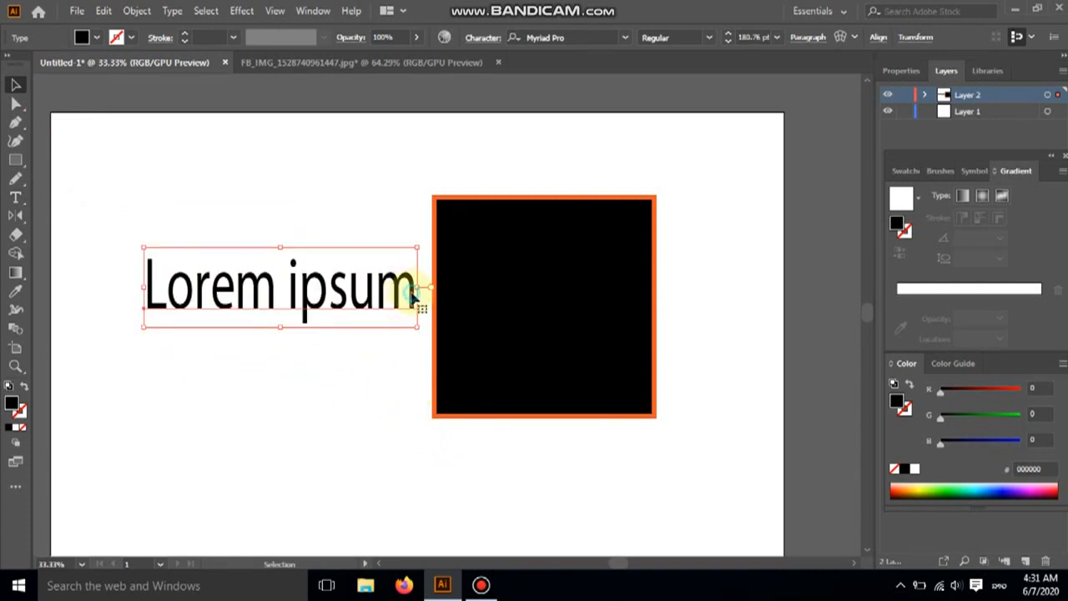
# - Delete the whole "Lorem ipsum" placeholder text beside the square with the Type tool
pyautogui.click(17, 197)
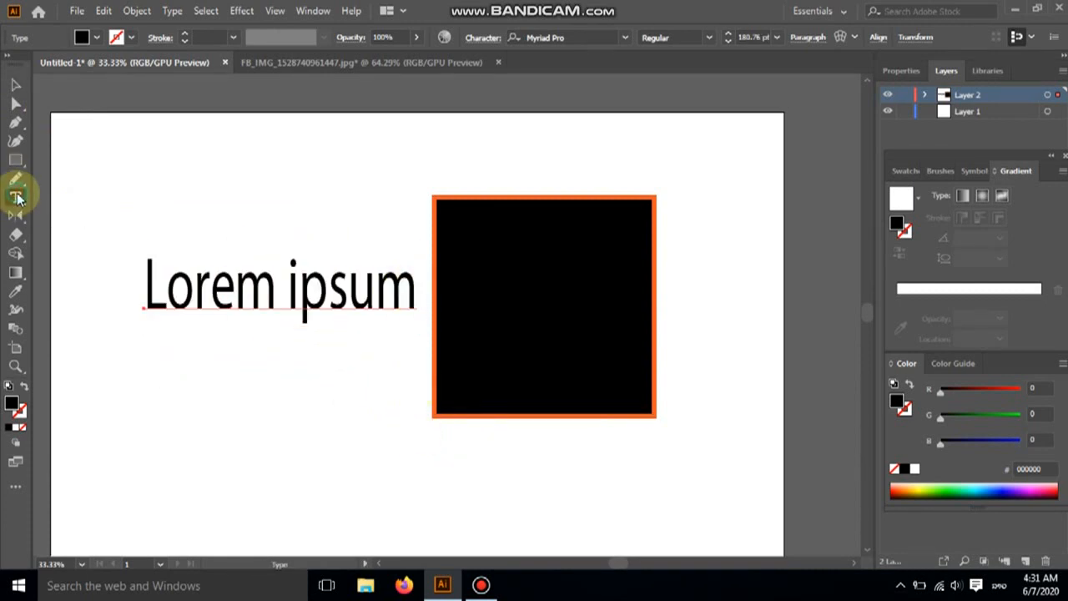
pyautogui.click(414, 293)
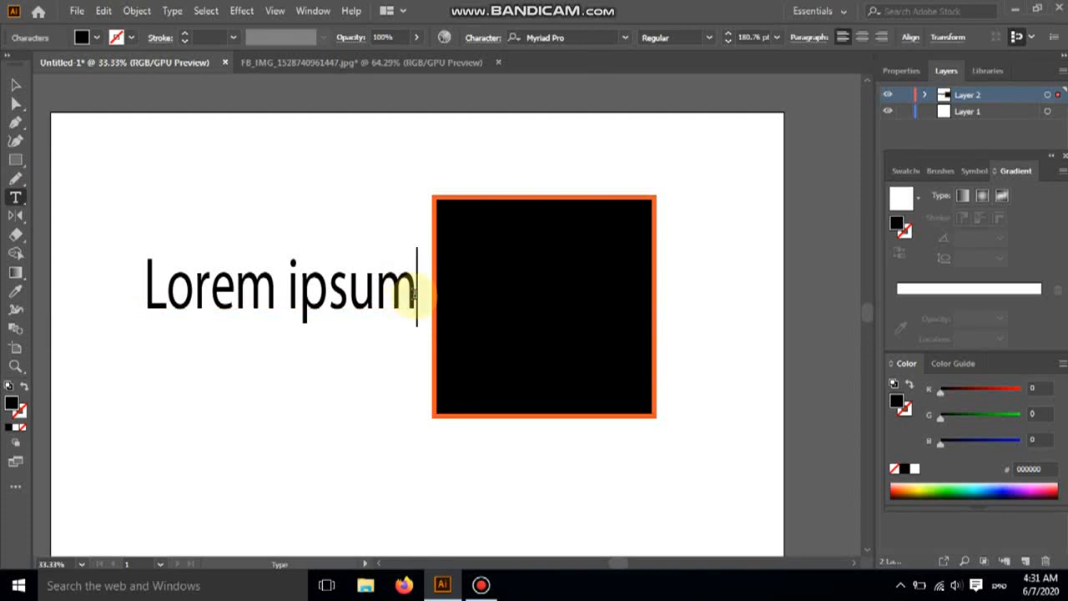
pyautogui.press('BackSpace')
pyautogui.press('BackSpace')
pyautogui.press('BackSpace')
pyautogui.press('BackSpace')
pyautogui.press('BackSpace')
pyautogui.press('BackSpace')
pyautogui.press('BackSpace')
pyautogui.press('BackSpace')
pyautogui.press('BackSpace')
pyautogui.press('BackSpace')
pyautogui.press('BackSpace')
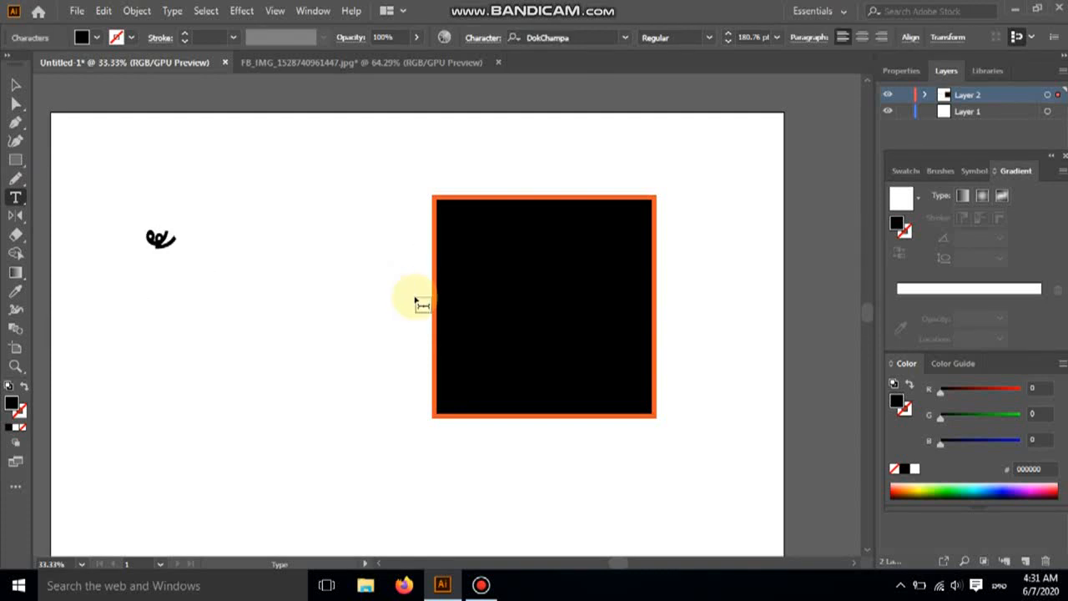
# - Switch the keyboard language to English (United States) and enter "Ai" in the emptied text object
pyautogui.press('super+space')
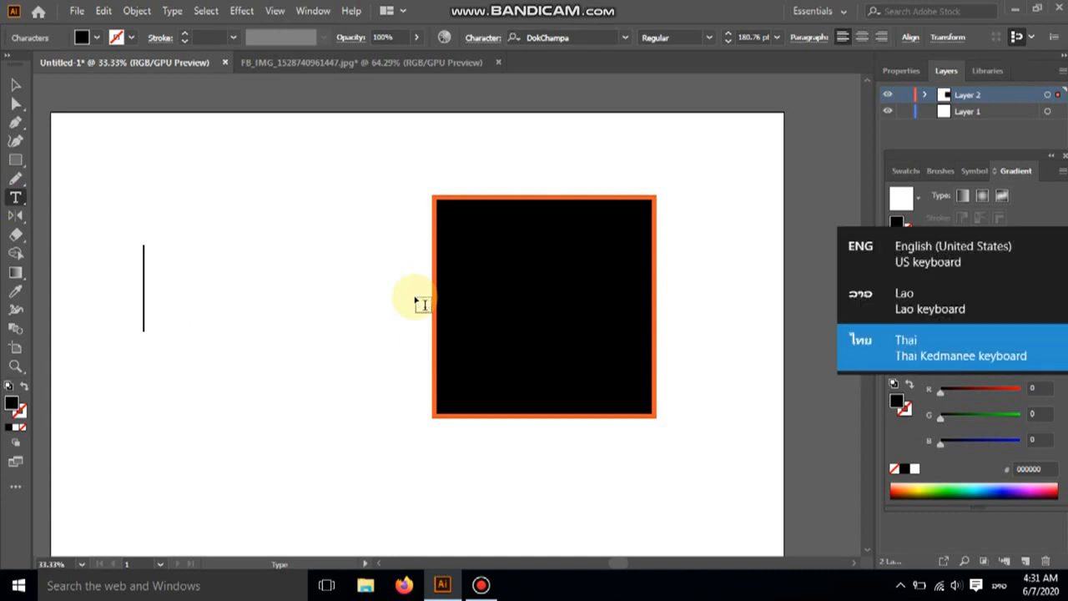
pyautogui.write('A')
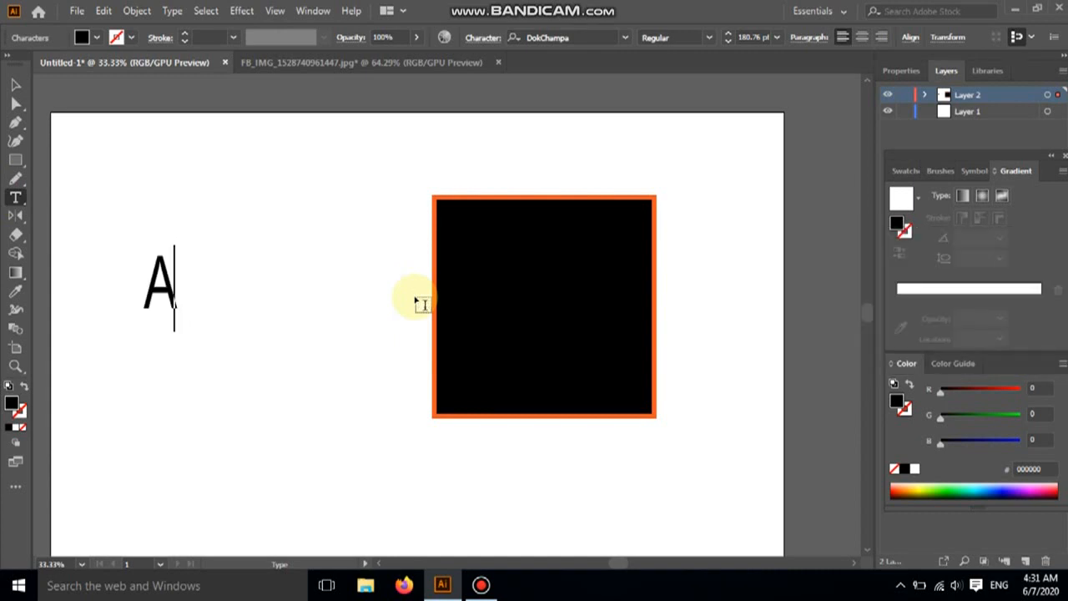
pyautogui.write('i')
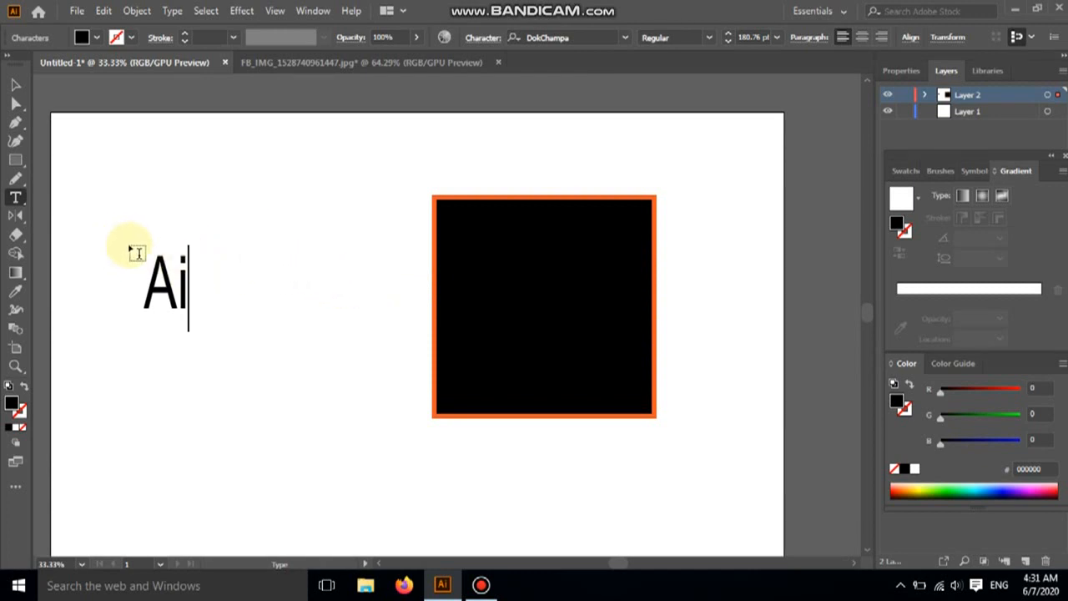
# - Fill the "Ai" text with the orange swatch R=241 G=90 B=36
pyautogui.moveTo(147, 276); pyautogui.dragTo(192, 275)
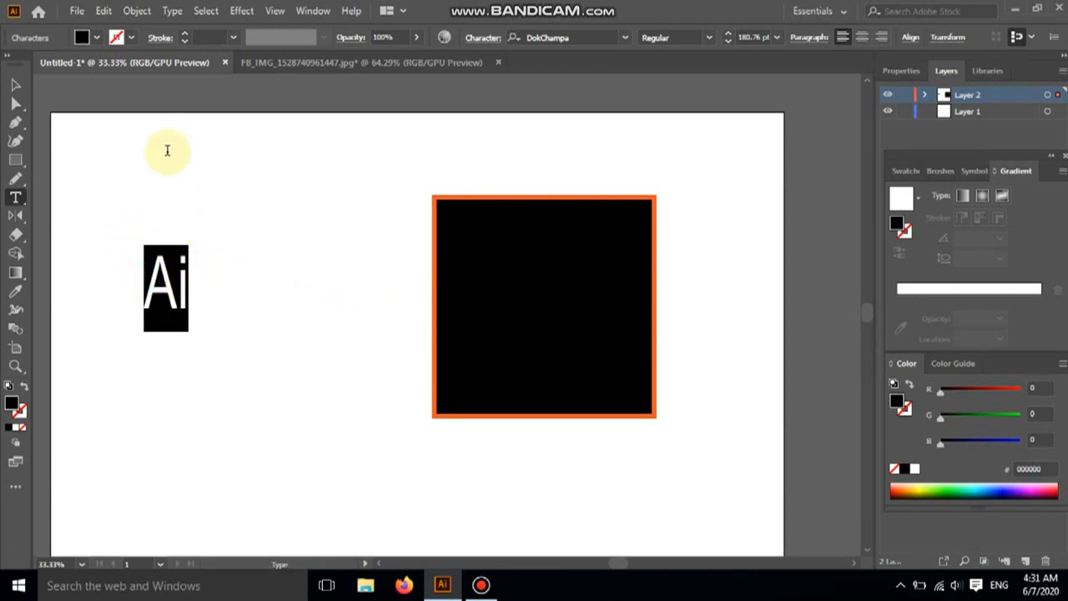
pyautogui.click(84, 40)
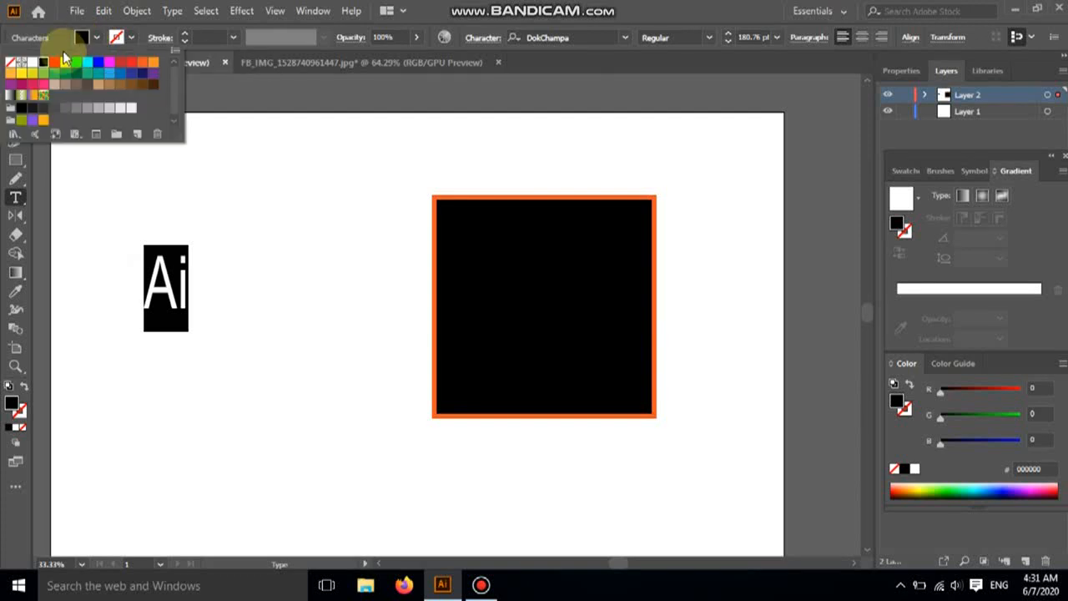
pyautogui.click(142, 62)
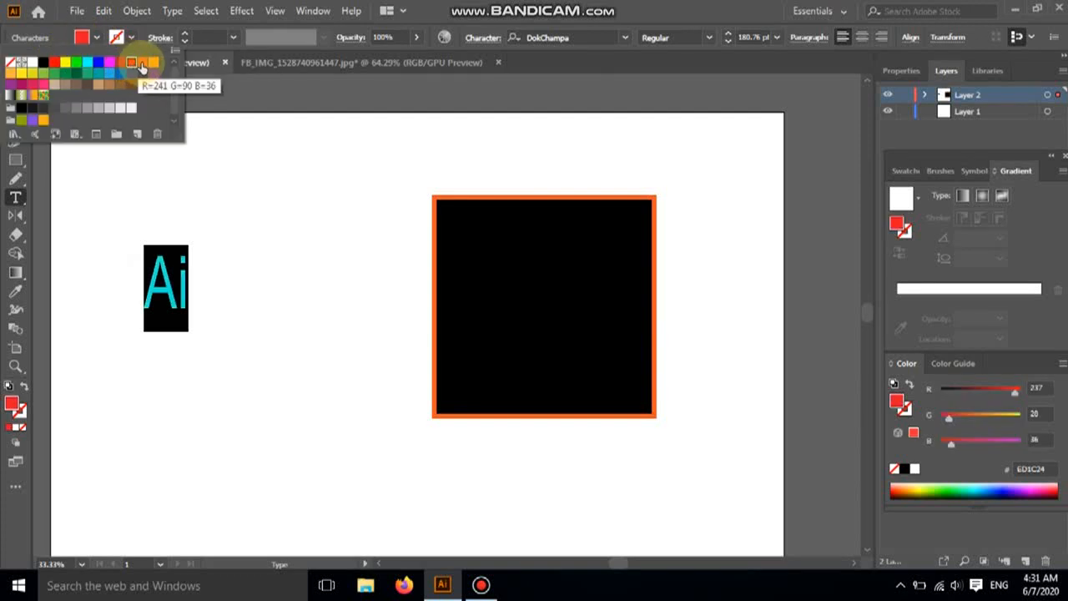
pyautogui.click(177, 287)
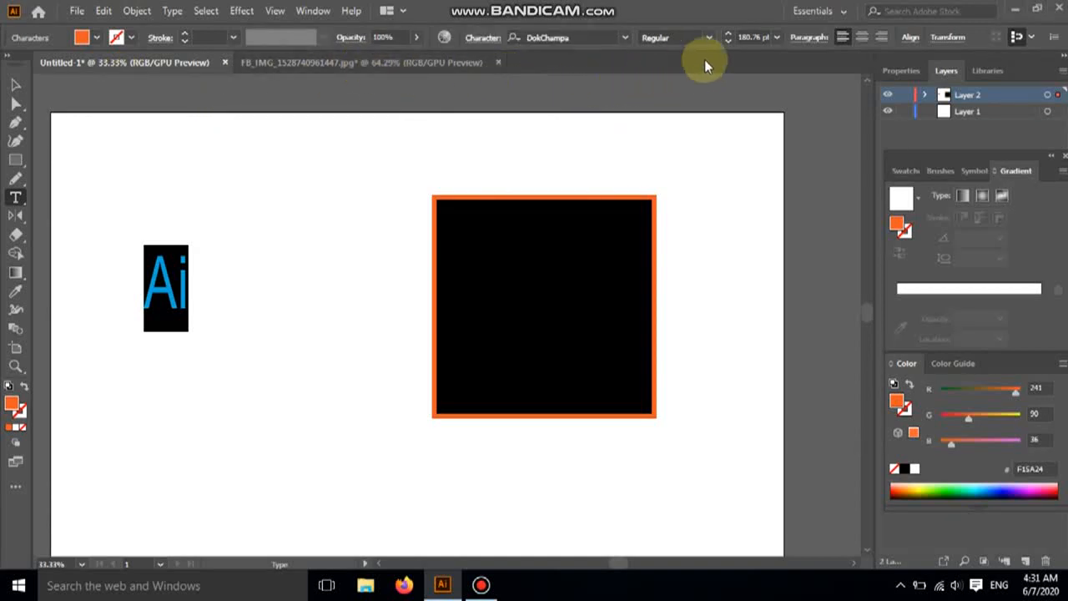
pyautogui.click(817, 39)
pyautogui.click(812, 36)
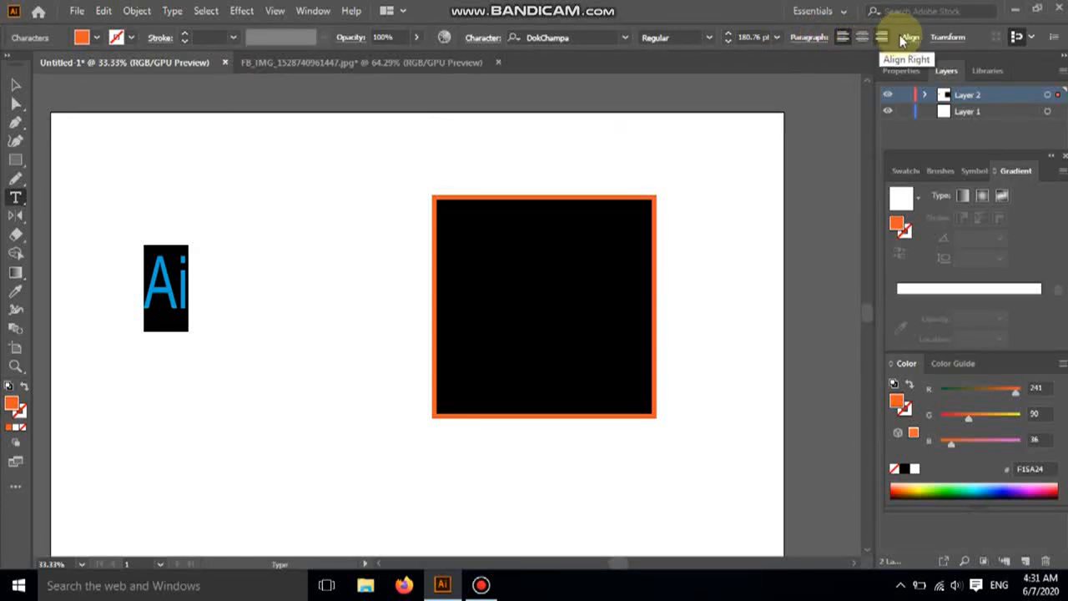
pyautogui.click(945, 38)
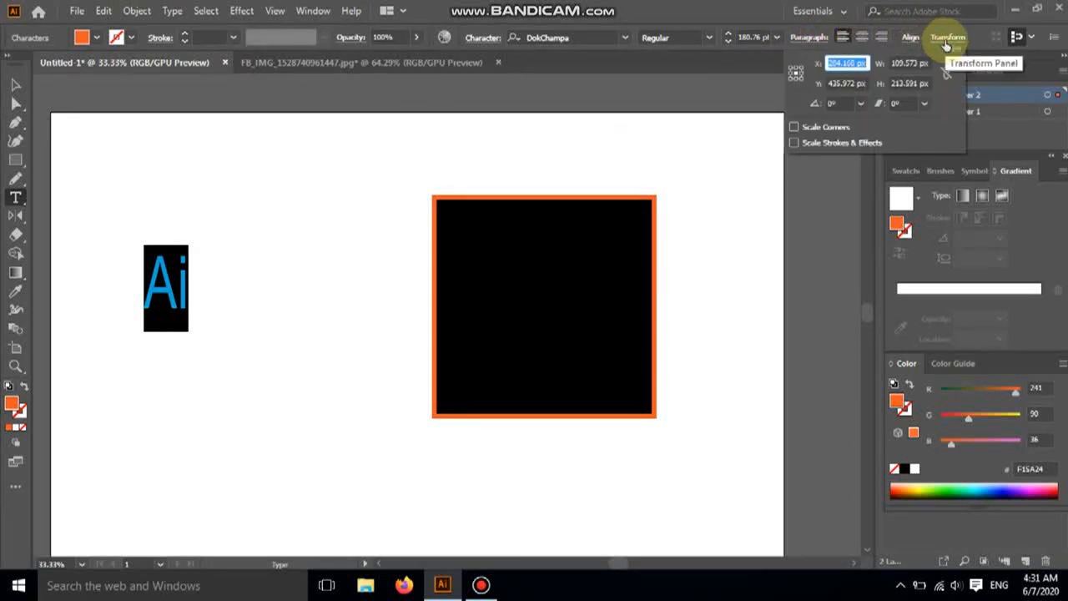
pyautogui.click(946, 39)
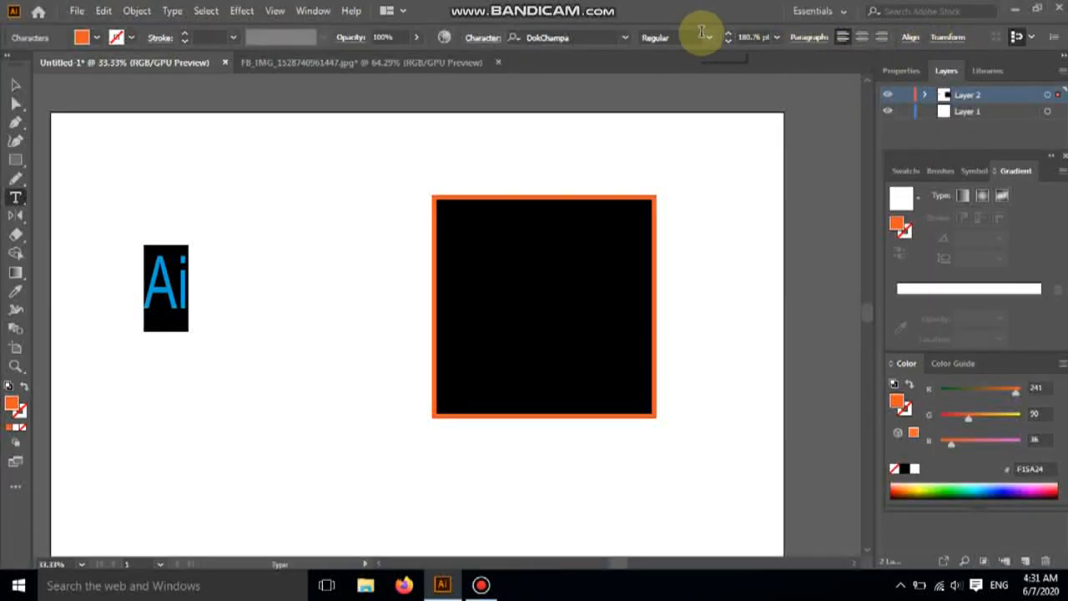
# - Set the font of the "Ai" text to Phetsarath OT and leave text editing with the Selection tool
pyautogui.click(601, 37)
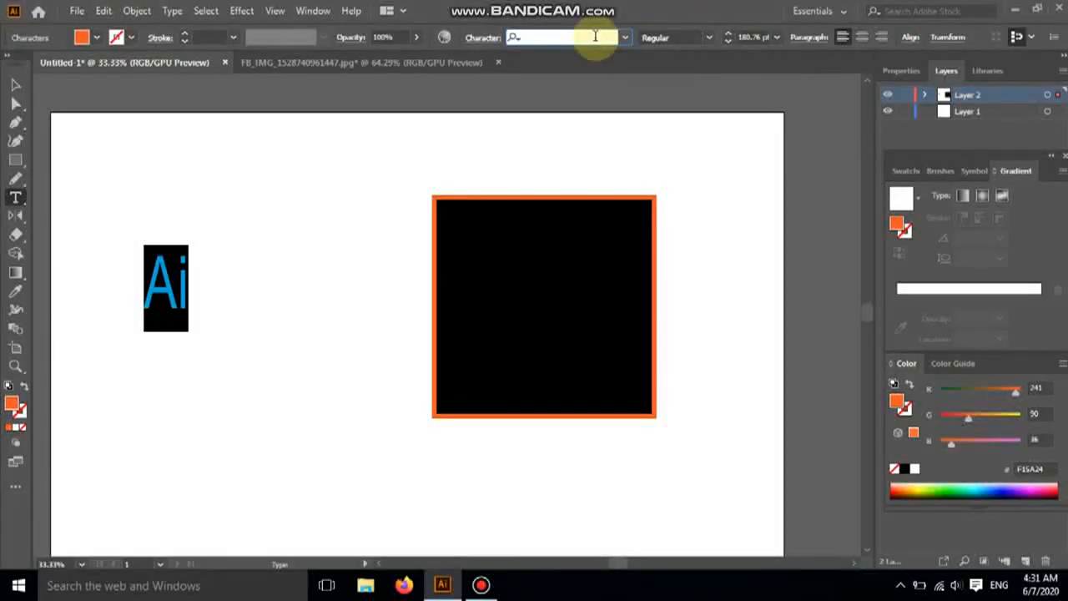
pyautogui.write('p')
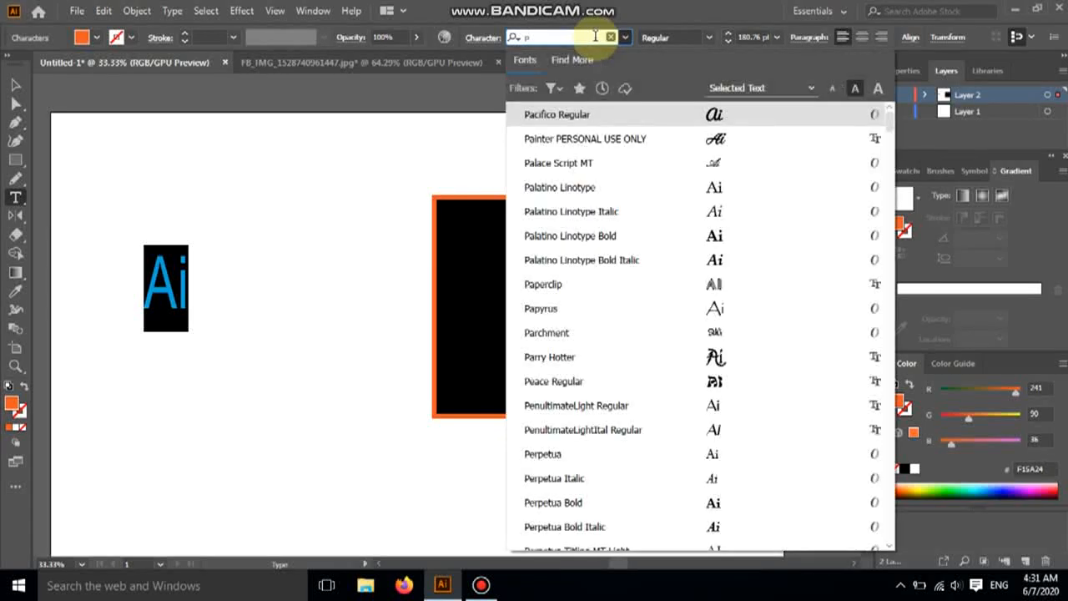
pyautogui.write('he')
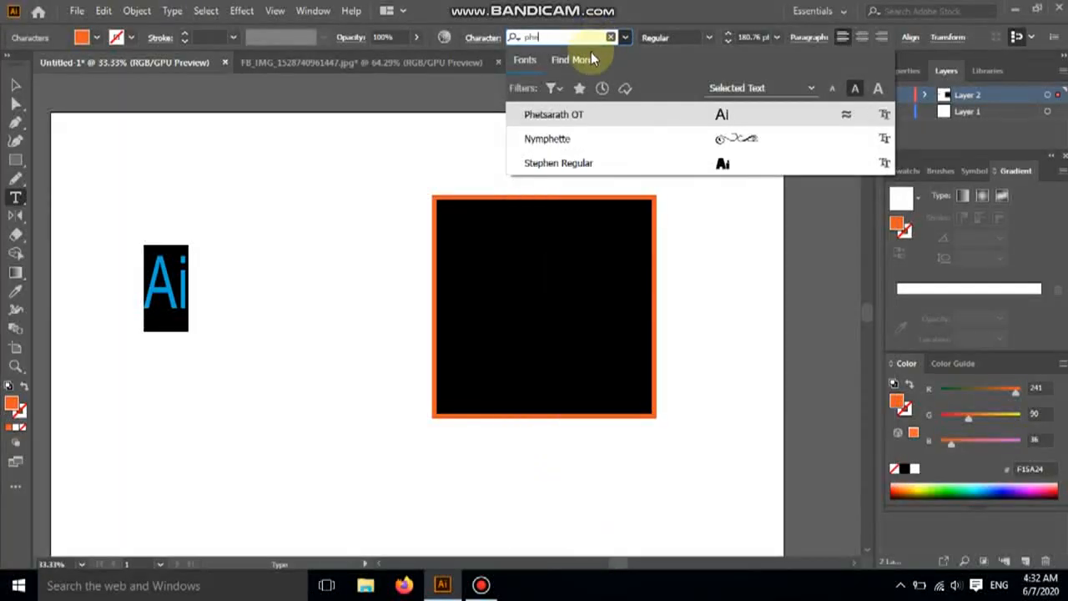
pyautogui.click(594, 117)
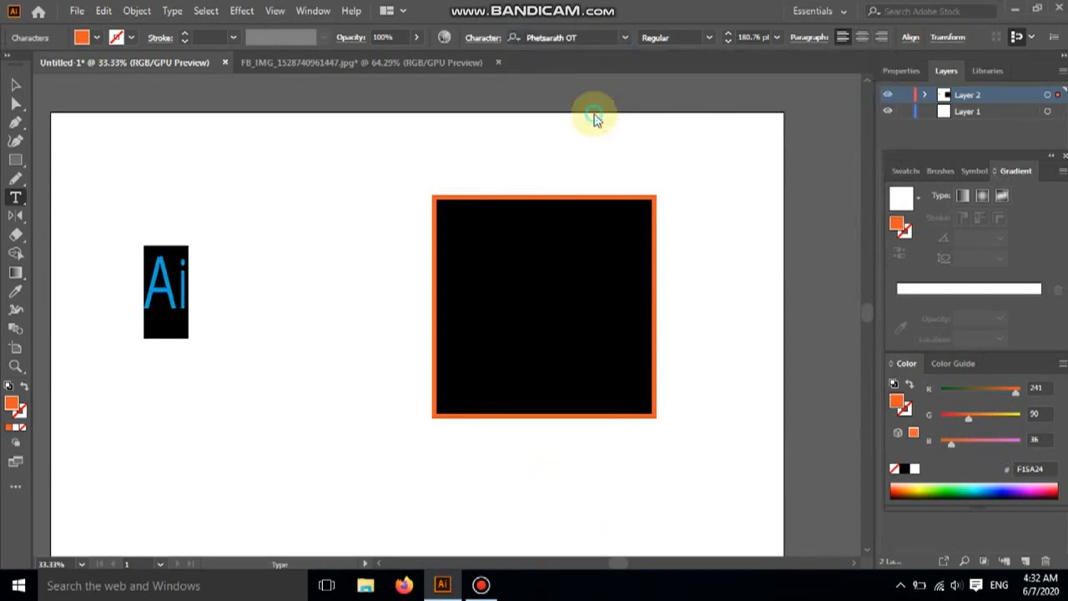
pyautogui.click(166, 286)
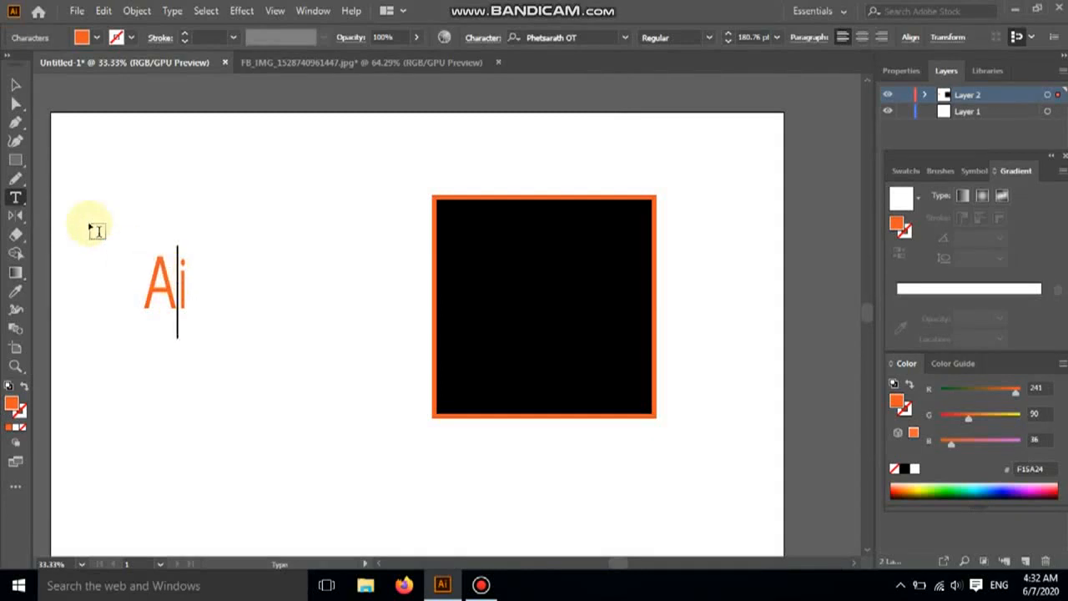
pyautogui.click(16, 84)
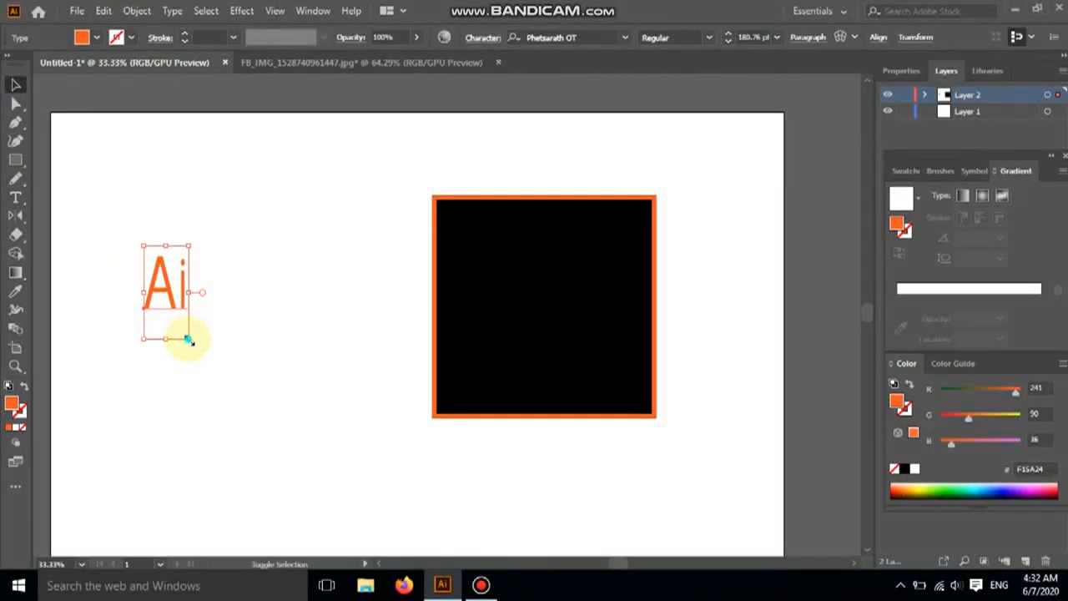
pyautogui.moveTo(189, 339); pyautogui.dragTo(303, 448)
pyautogui.click(303, 449)
pyautogui.hotkey('ctrl', 'z')
pyautogui.click(172, 302)
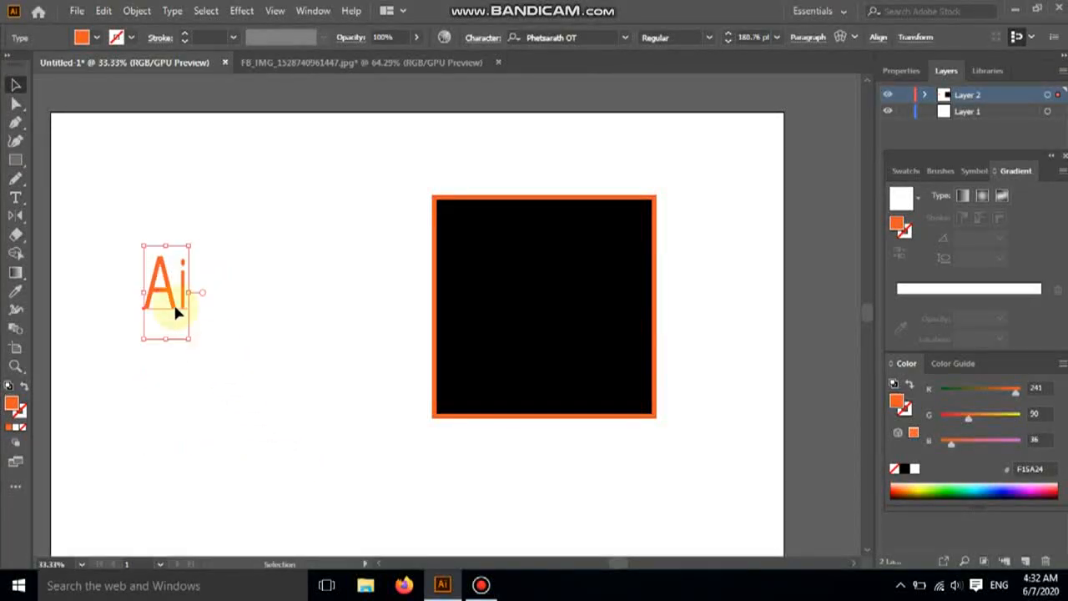
pyautogui.moveTo(189, 339); pyautogui.dragTo(365, 443)
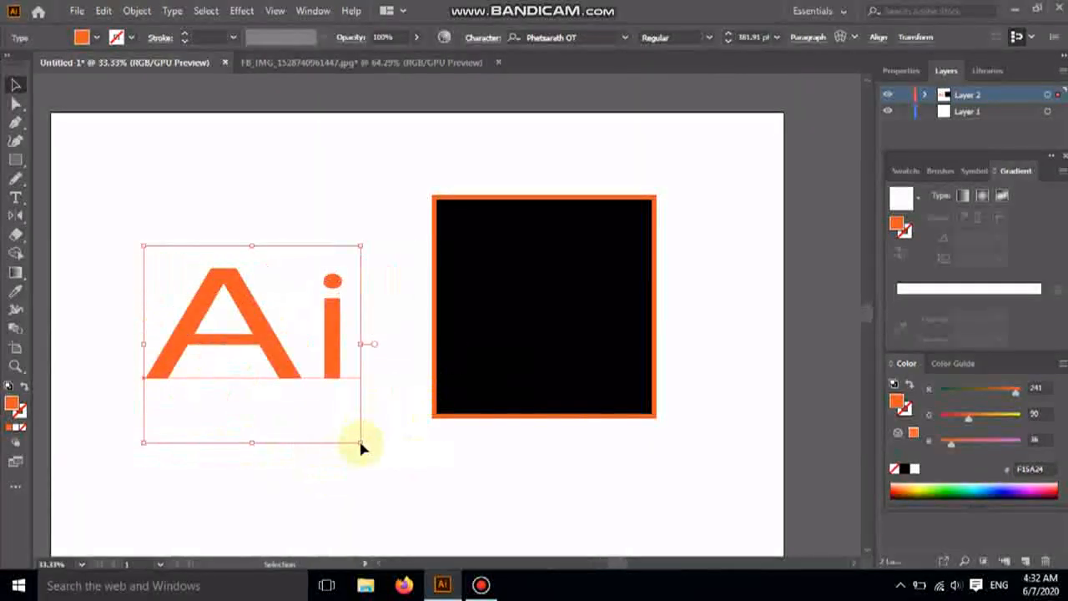
pyautogui.press('a')
pyautogui.hotkey('ctrl', 'z')
pyautogui.click(362, 450)
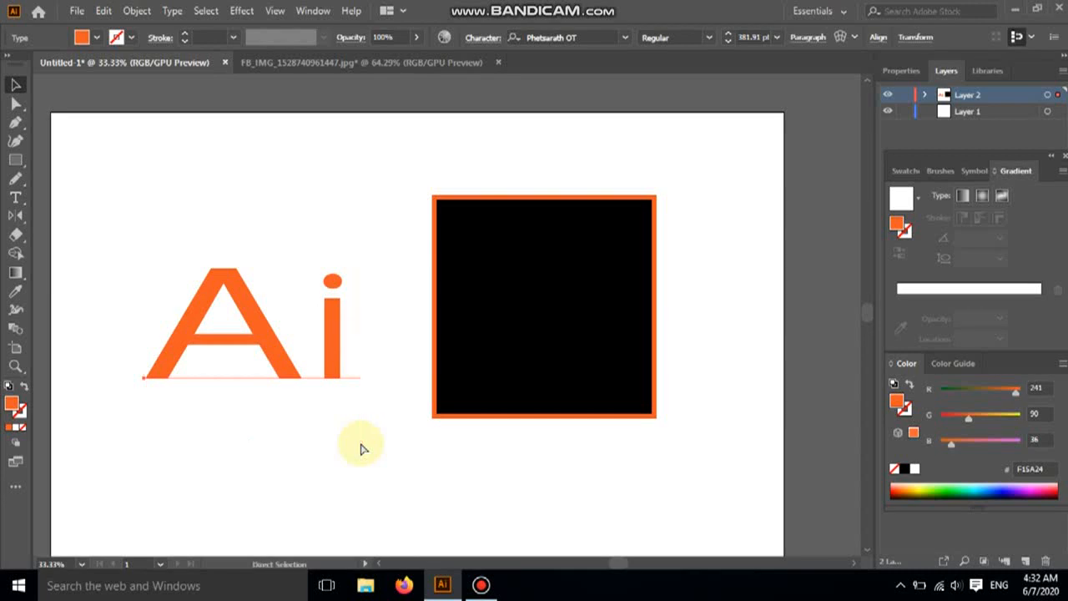
pyautogui.hotkey('ctrl', 'z')
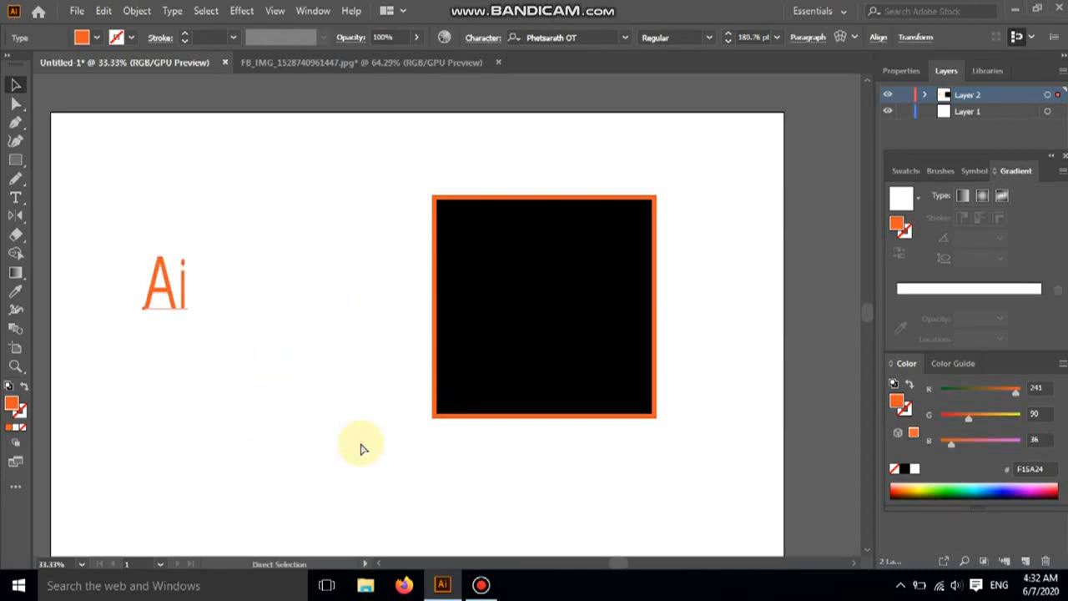
pyautogui.hotkey('ctrl', 'z')
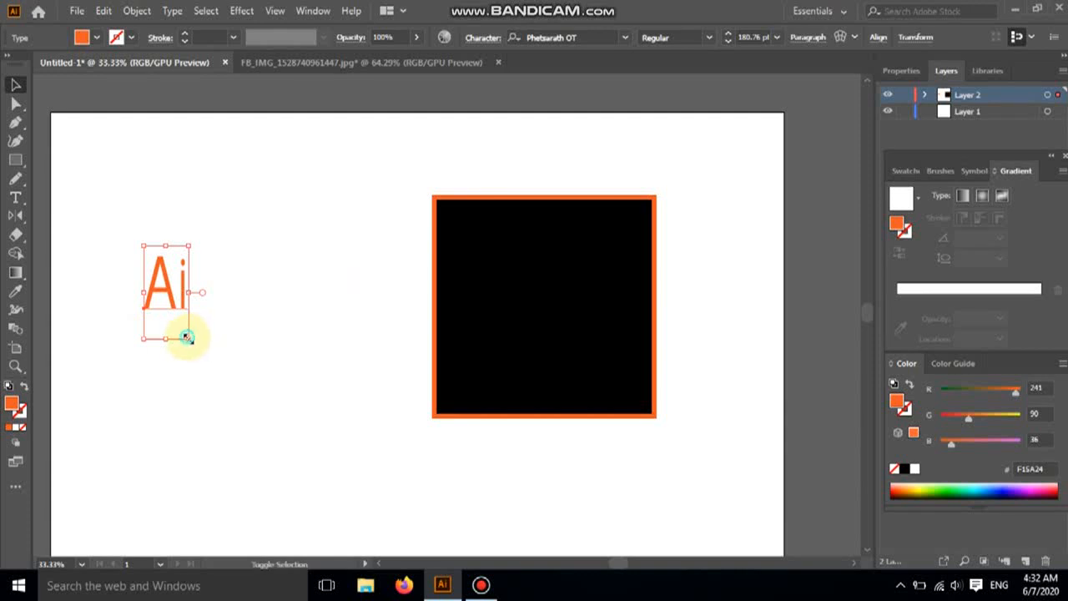
# - Scale the "Ai" text up proportionally to about 365 pt and move it onto the middle of the black square
pyautogui.moveTo(188, 337); pyautogui.dragTo(321, 429)
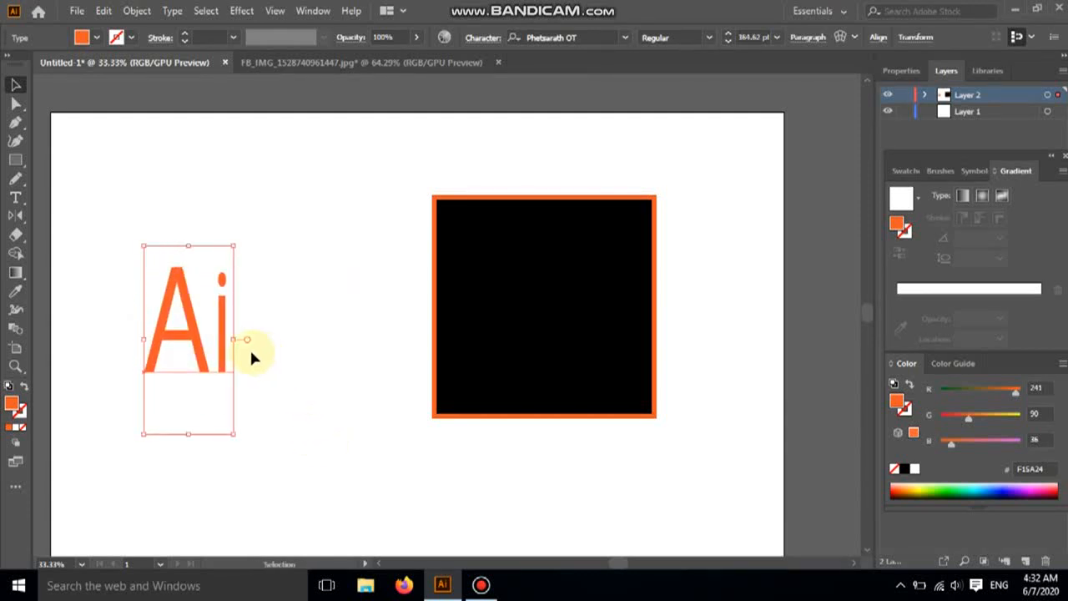
pyautogui.moveTo(184, 320); pyautogui.dragTo(534, 302)
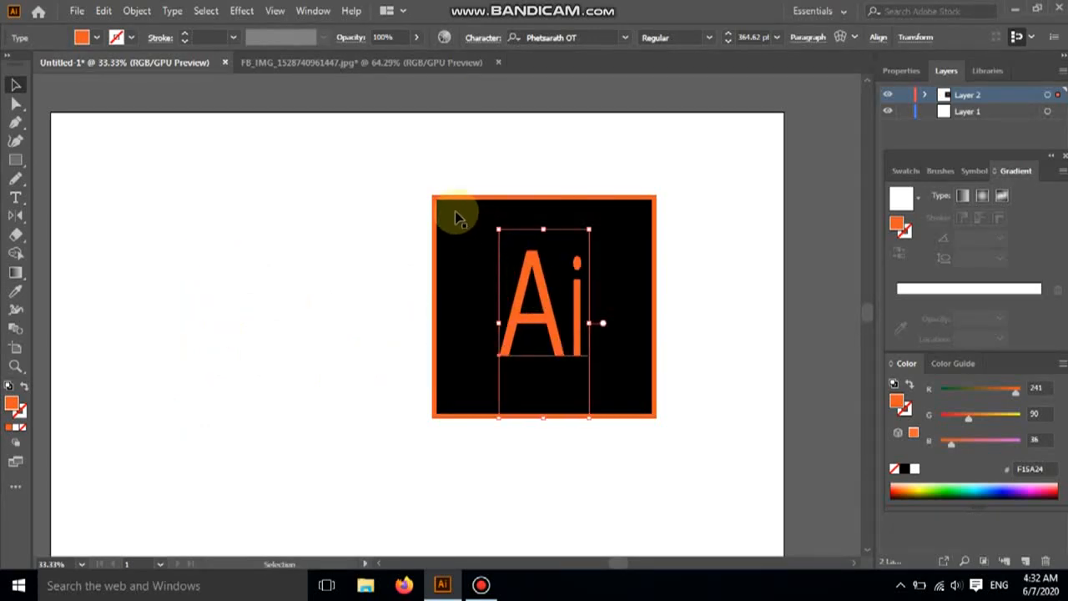
# - Center the "Ai" text and the square horizontally on each other, and move both together toward the artboard's right side
pyautogui.click(412, 177)
pyautogui.moveTo(408, 172); pyautogui.dragTo(705, 375)
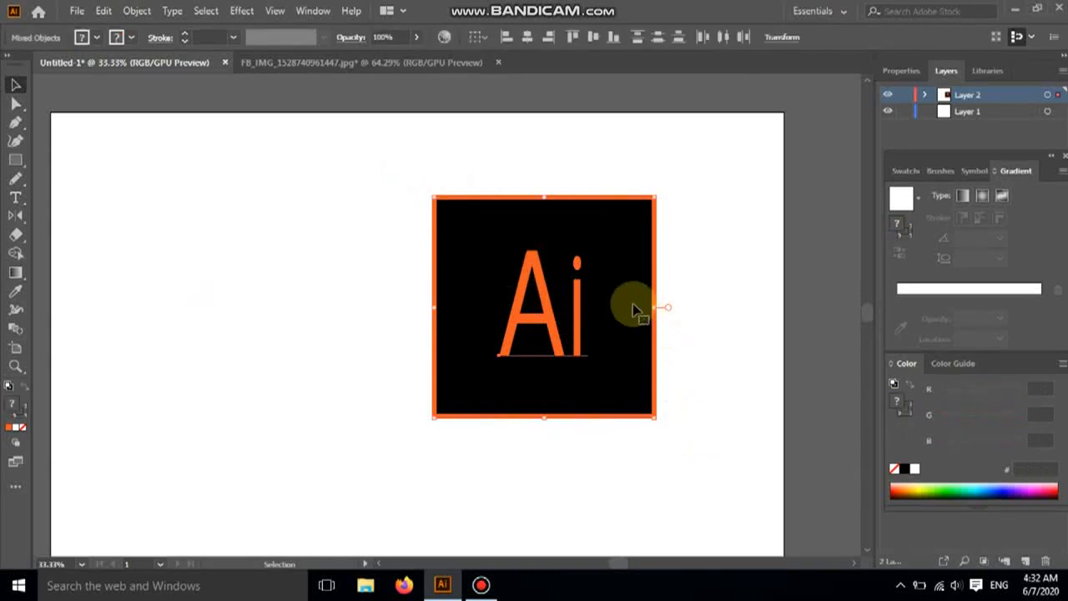
pyautogui.click(528, 36)
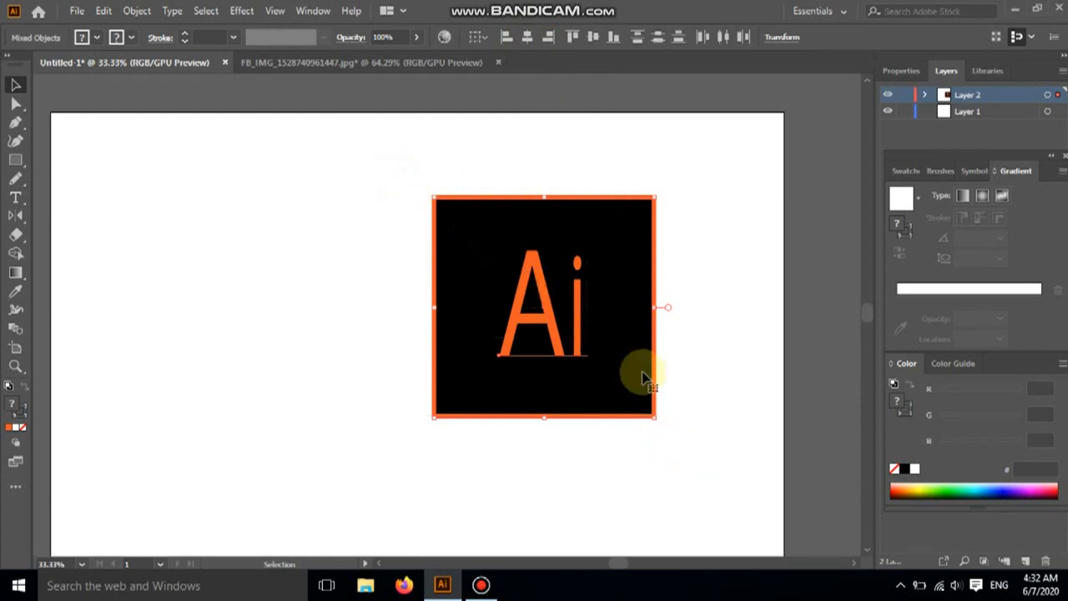
pyautogui.moveTo(514, 232); pyautogui.dragTo(600, 238)
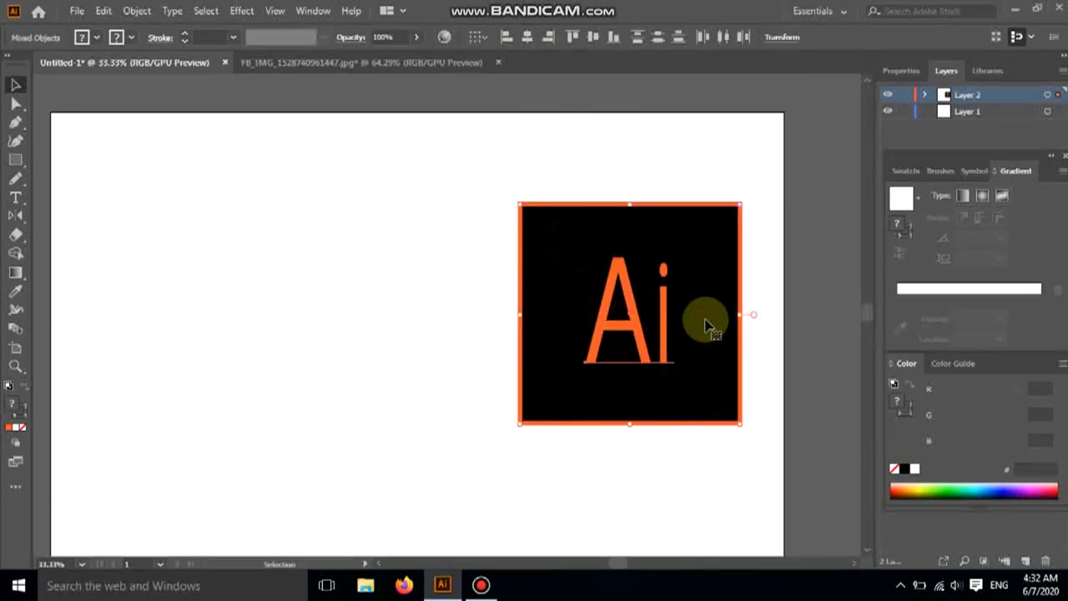
pyautogui.click(463, 225)
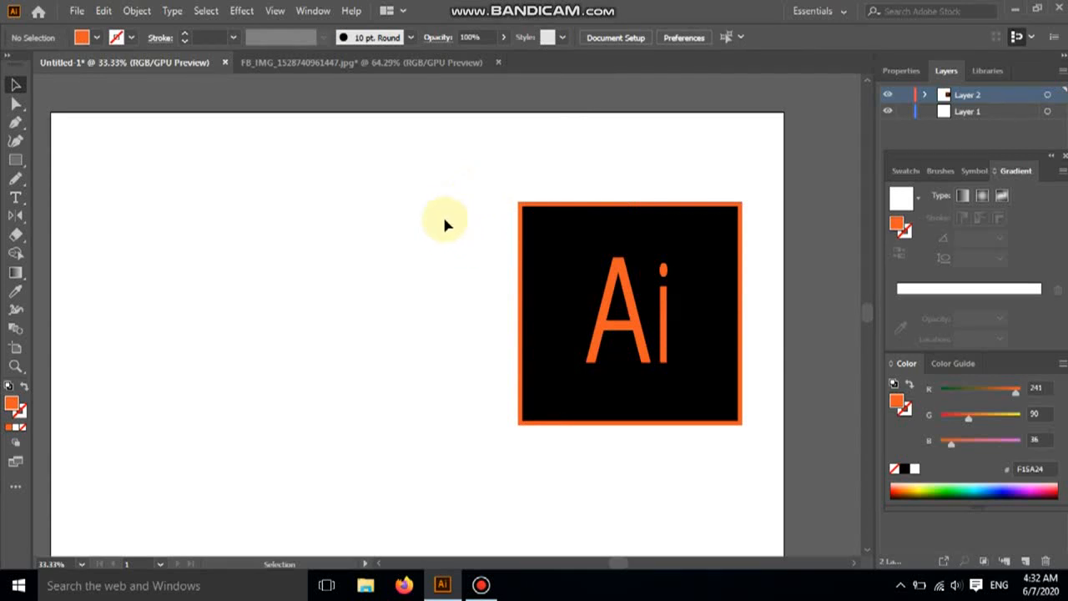
# - Check the Photoshop shortcut icon on the desktop, return to Illustrator, and set a blue fill (0071BC) for the Rectangle tool
pyautogui.click(1013, 13)
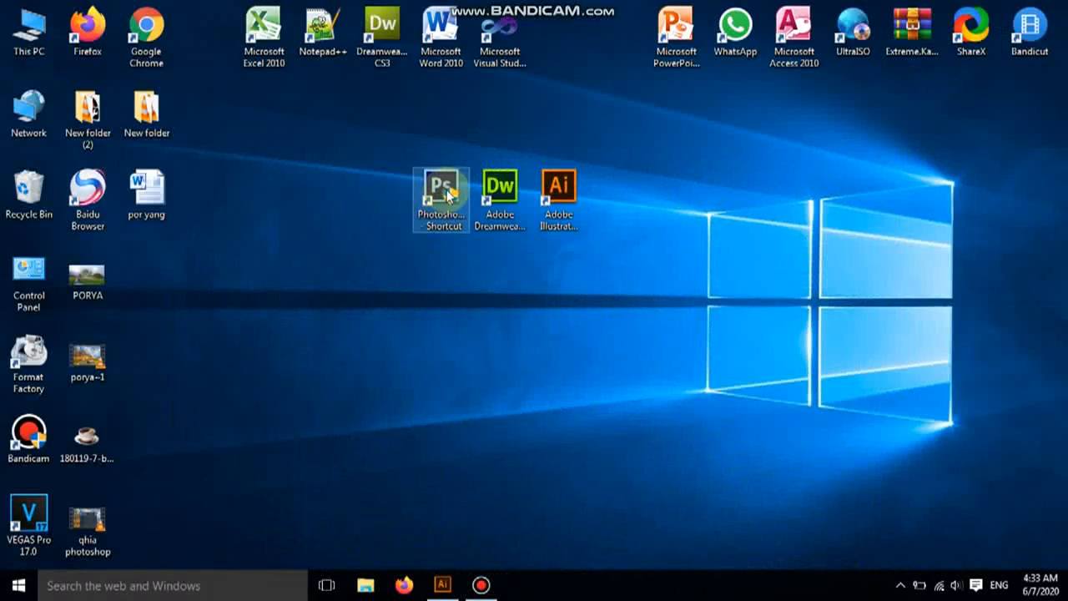
pyautogui.click(442, 585)
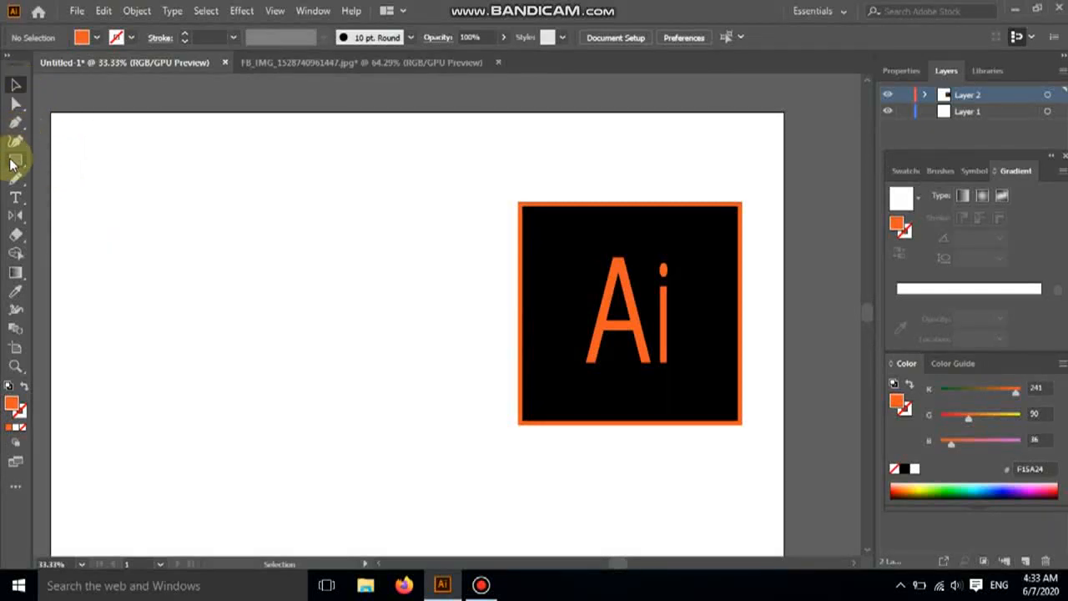
pyautogui.click(97, 38)
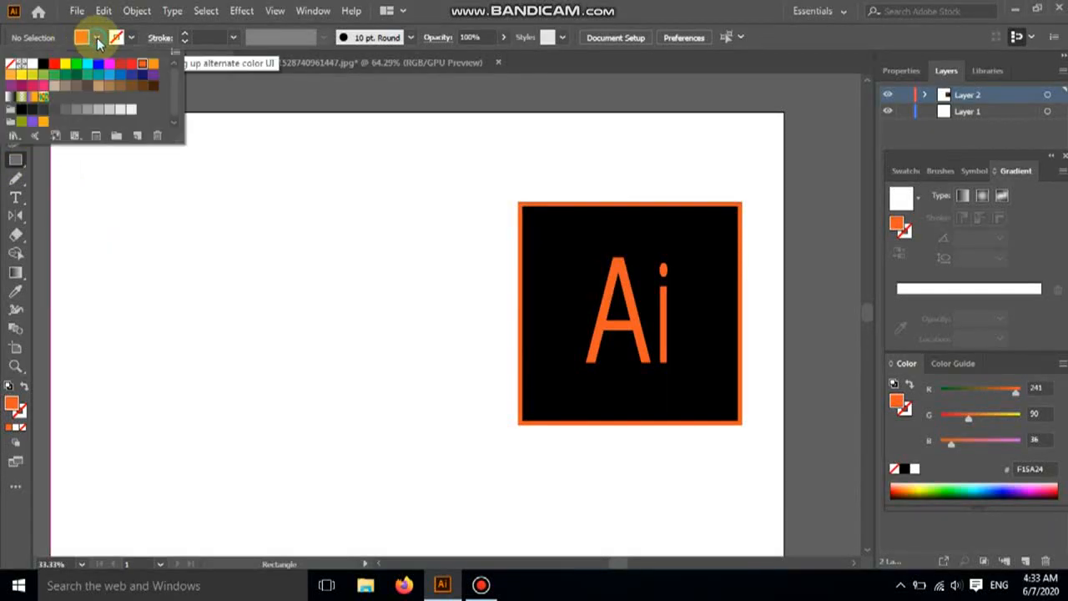
pyautogui.click(121, 75)
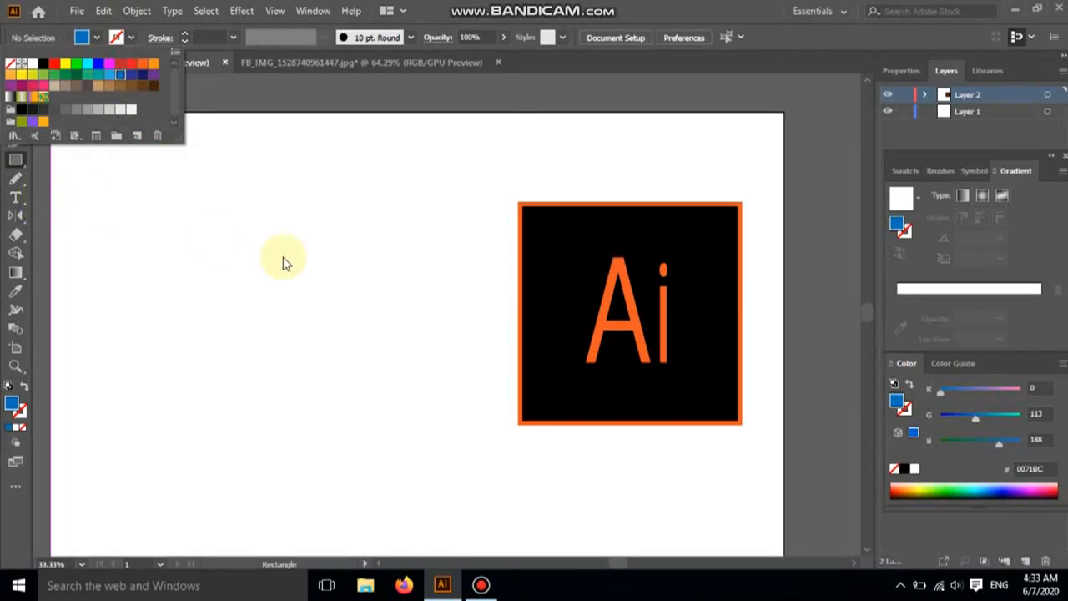
pyautogui.click(183, 204)
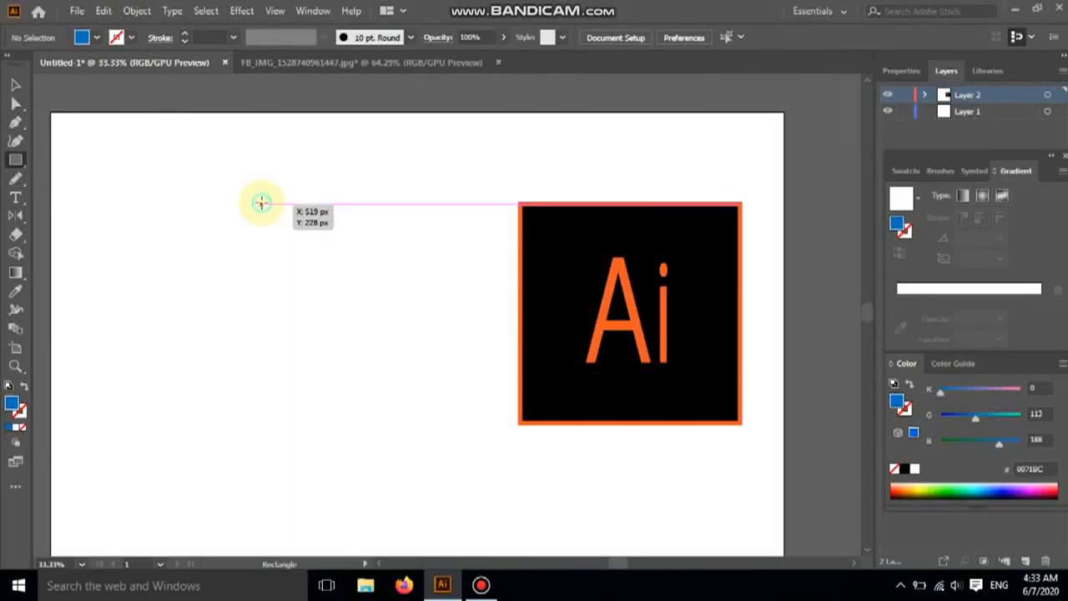
# - Draw a blue square about as large as the "Ai" square, beside it, and move it closer to that logo
pyautogui.moveTo(262, 203); pyautogui.dragTo(472, 422)
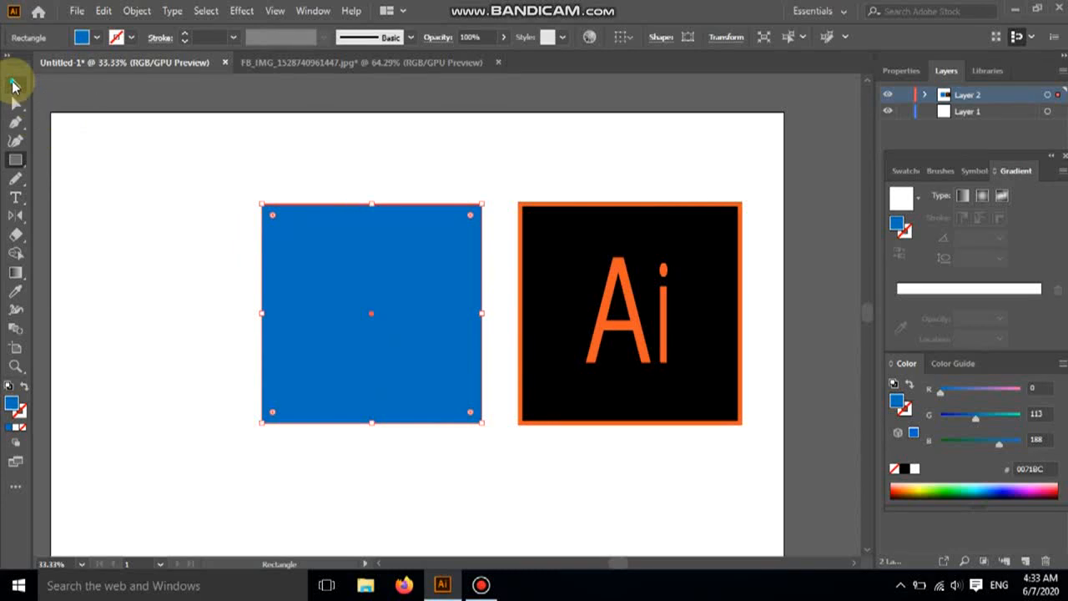
pyautogui.click(13, 85)
pyautogui.moveTo(346, 292); pyautogui.dragTo(365, 279)
pyautogui.click(231, 277)
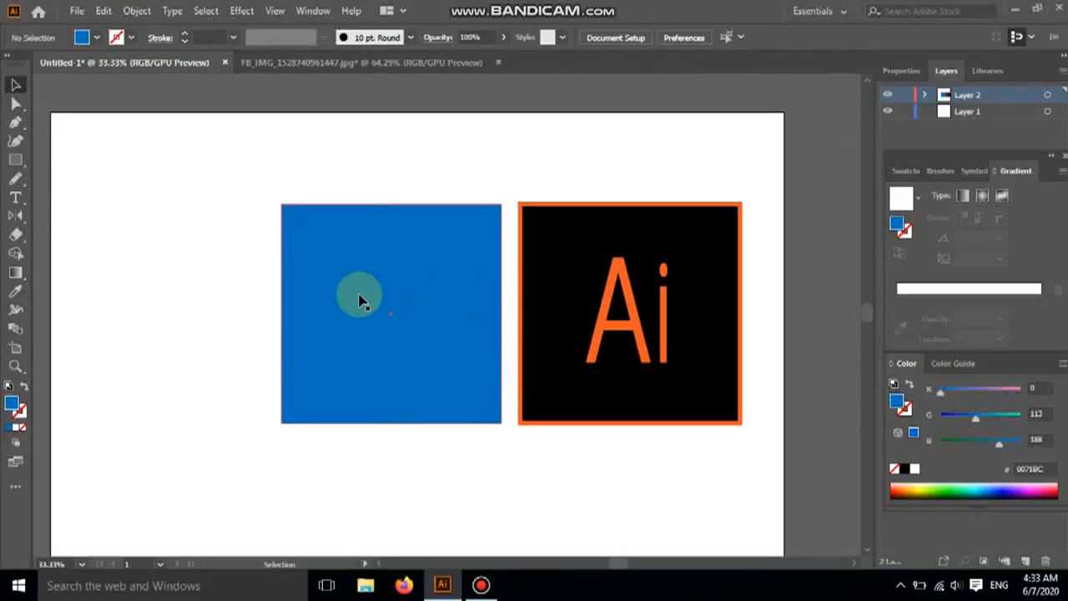
# - Place a new point text beside the blue square and scale it up proportionally to about 110 pt
pyautogui.click(17, 197)
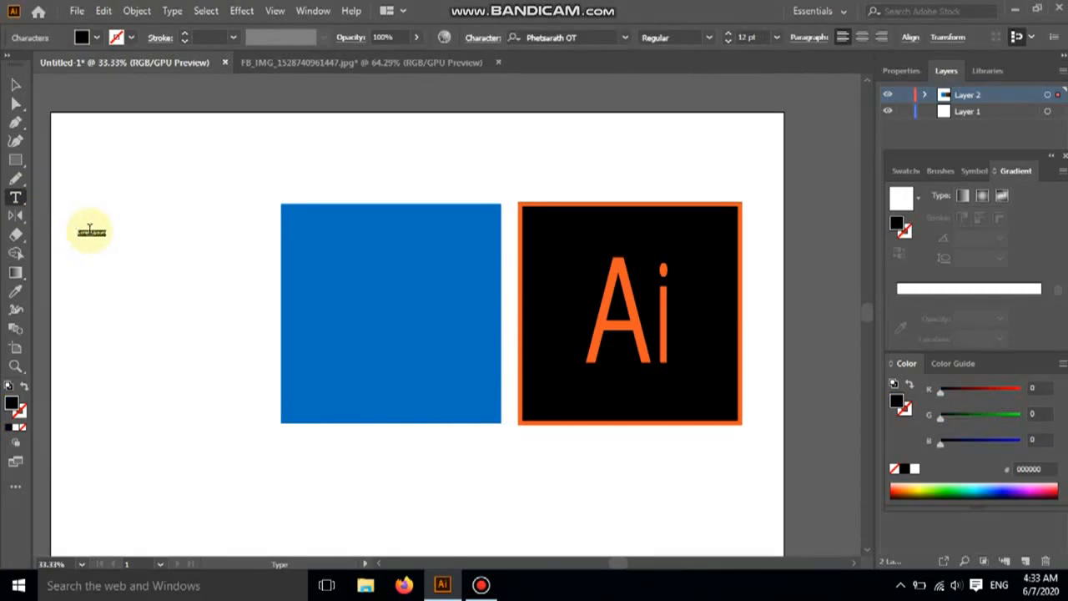
pyautogui.click(16, 85)
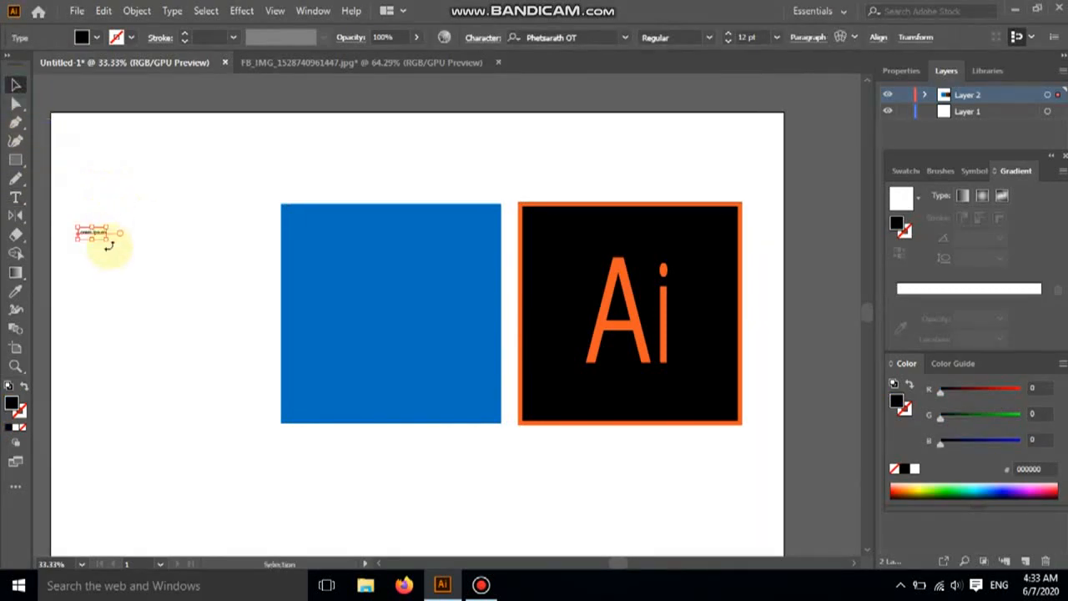
pyautogui.moveTo(108, 239); pyautogui.dragTo(337, 424)
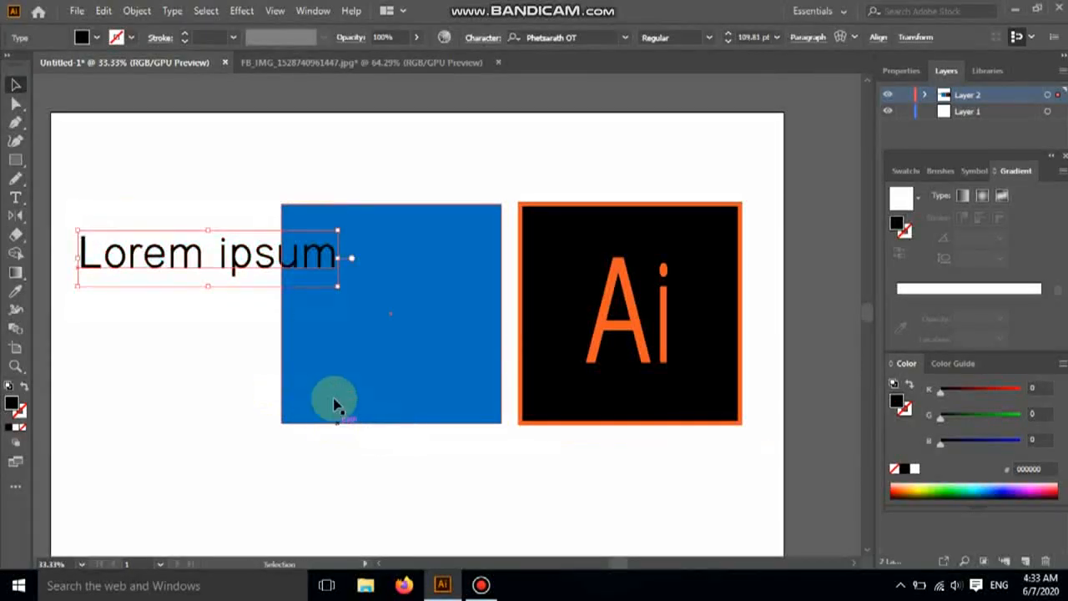
# - Replace the "Lorem ipsum" placeholder text with "Ps"
pyautogui.click(16, 197)
pyautogui.click(324, 264)
pyautogui.click(334, 258)
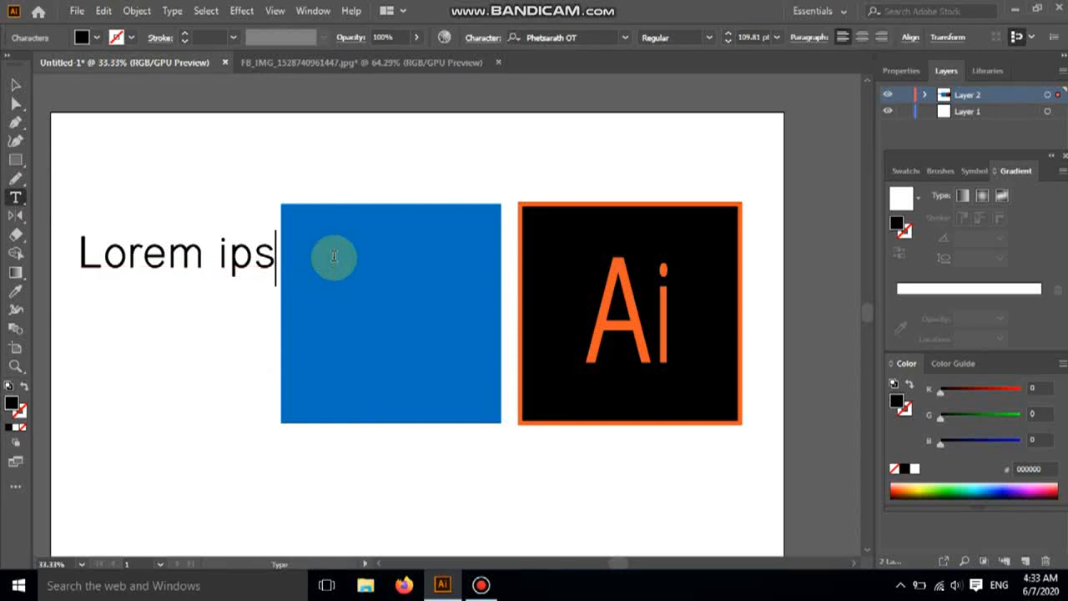
pyautogui.press('BackSpace')
pyautogui.press('BackSpace')
pyautogui.press('BackSpace')
pyautogui.press('BackSpace')
pyautogui.press('BackSpace')
pyautogui.press('BackSpace')
pyautogui.press('BackSpace')
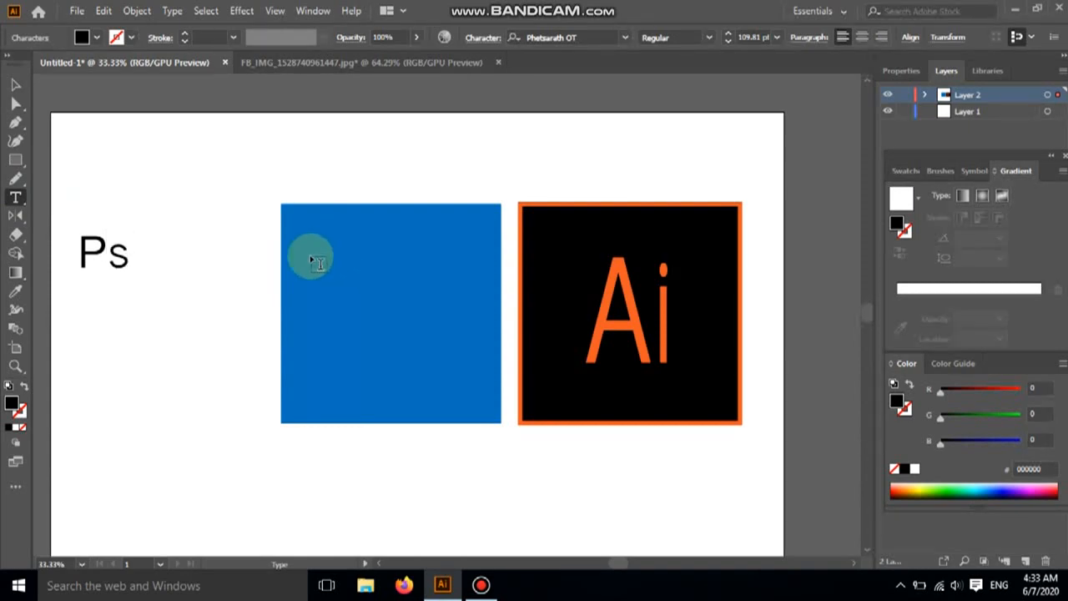
pyautogui.click(120, 258)
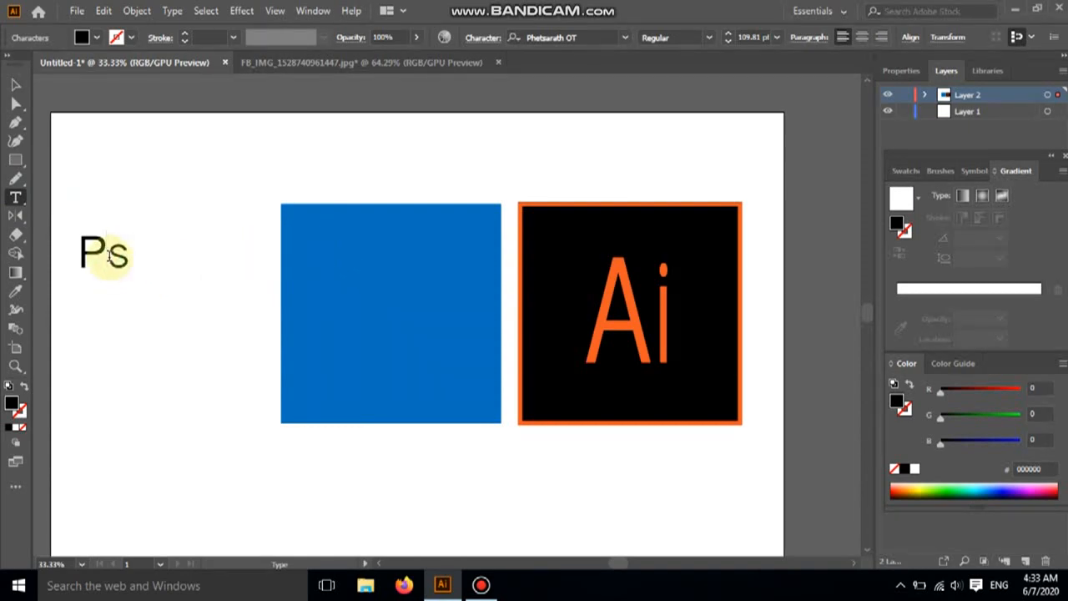
pyautogui.doubleClick(107, 256)
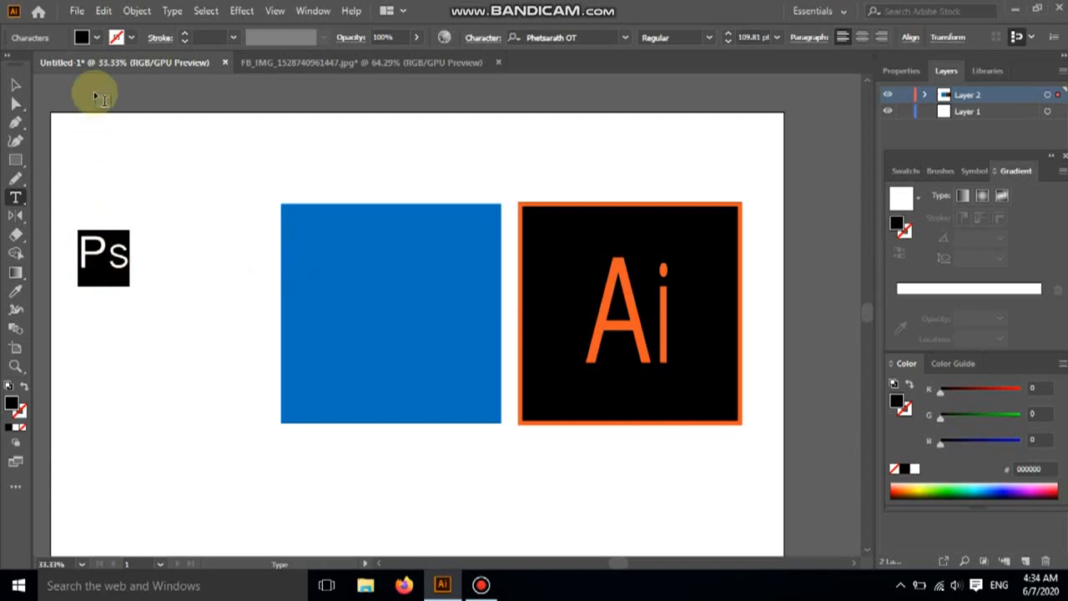
pyautogui.click(97, 37)
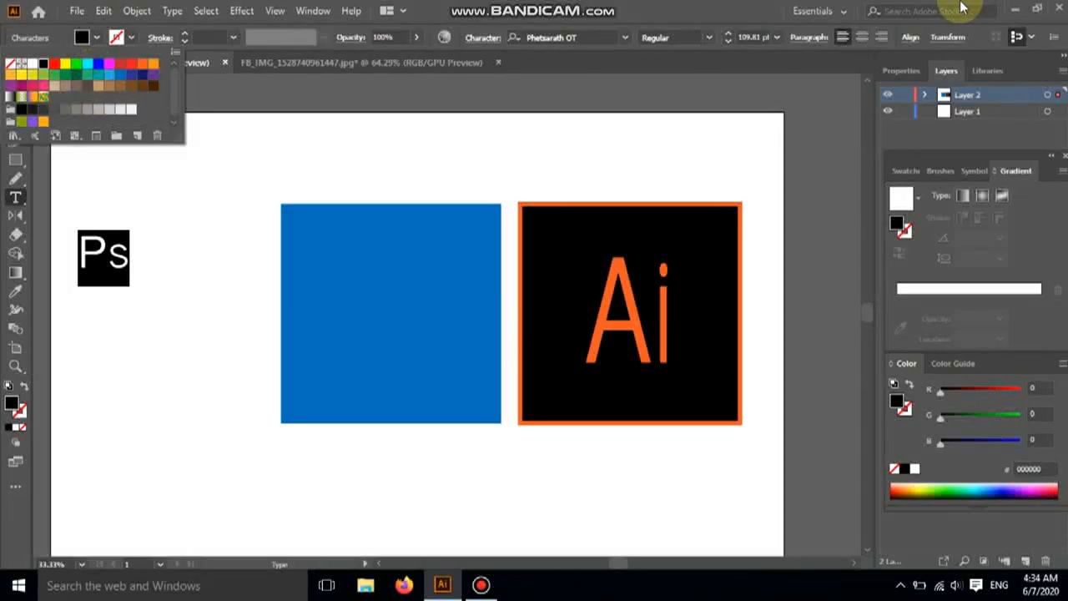
pyautogui.click(993, 12)
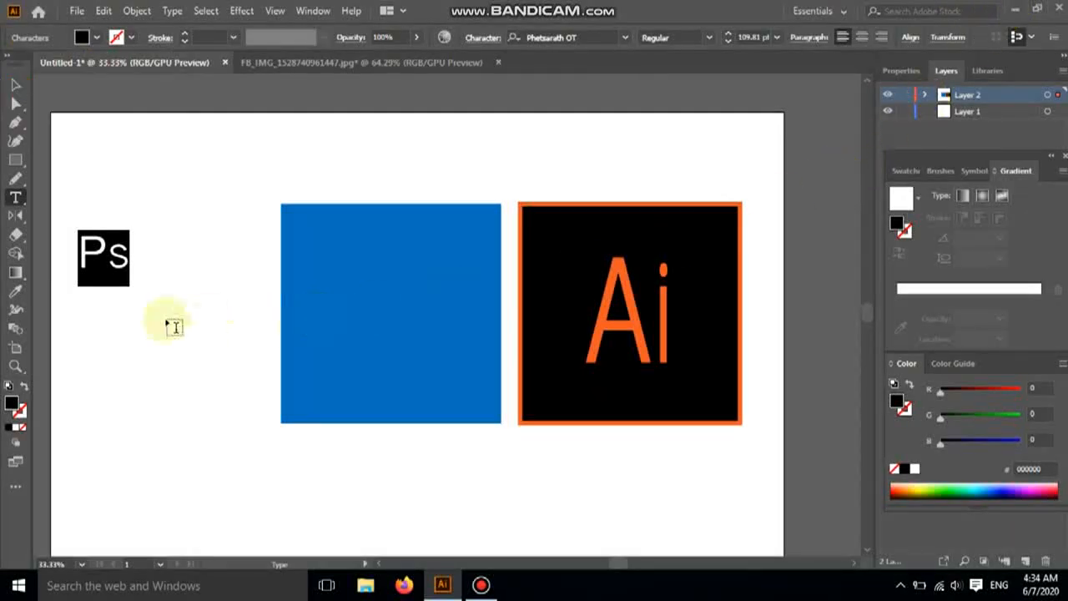
pyautogui.click(208, 350)
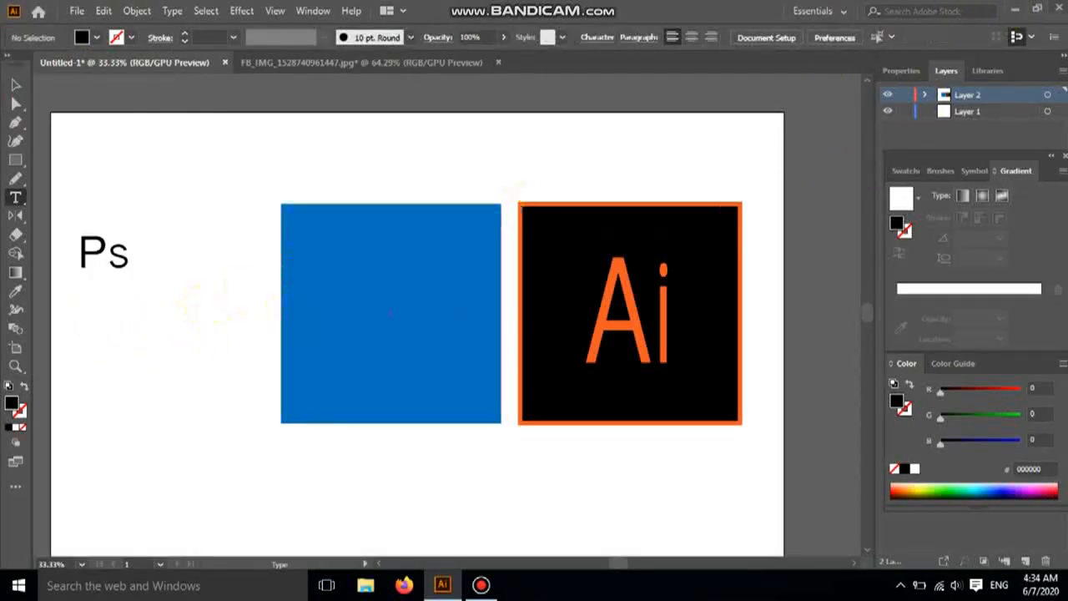
# - Compare the blue square with the Photoshop shortcut icon on the desktop and return to Illustrator
pyautogui.click(1015, 9)
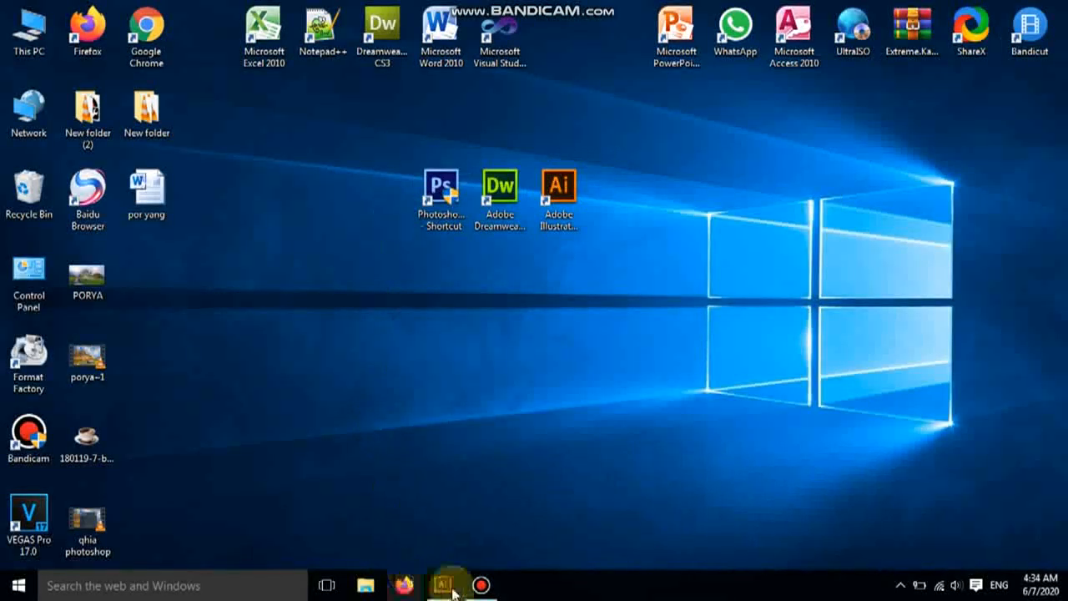
pyautogui.click(443, 587)
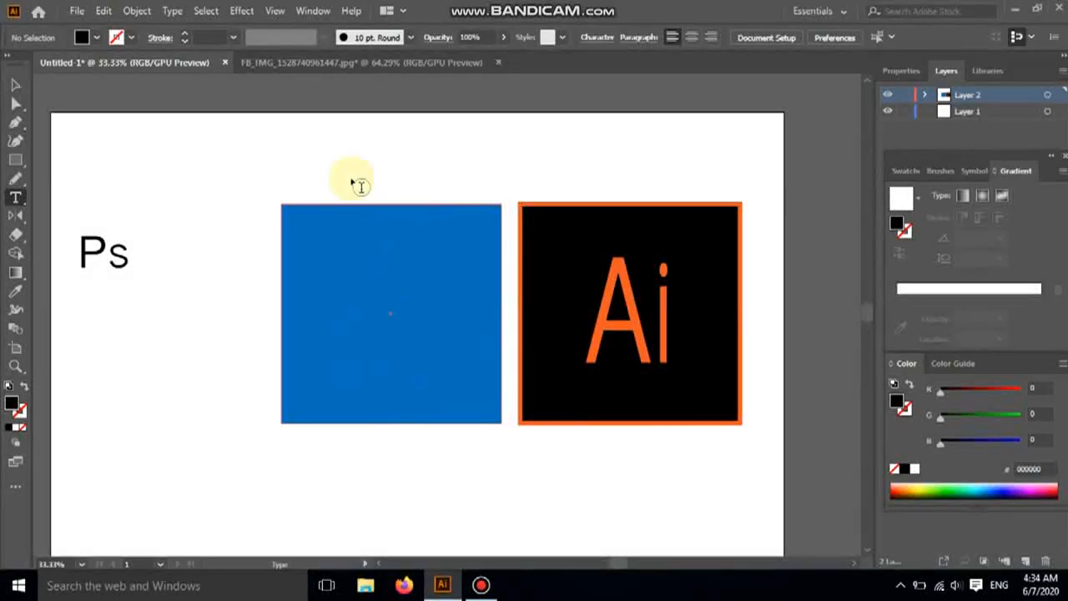
pyautogui.click(15, 85)
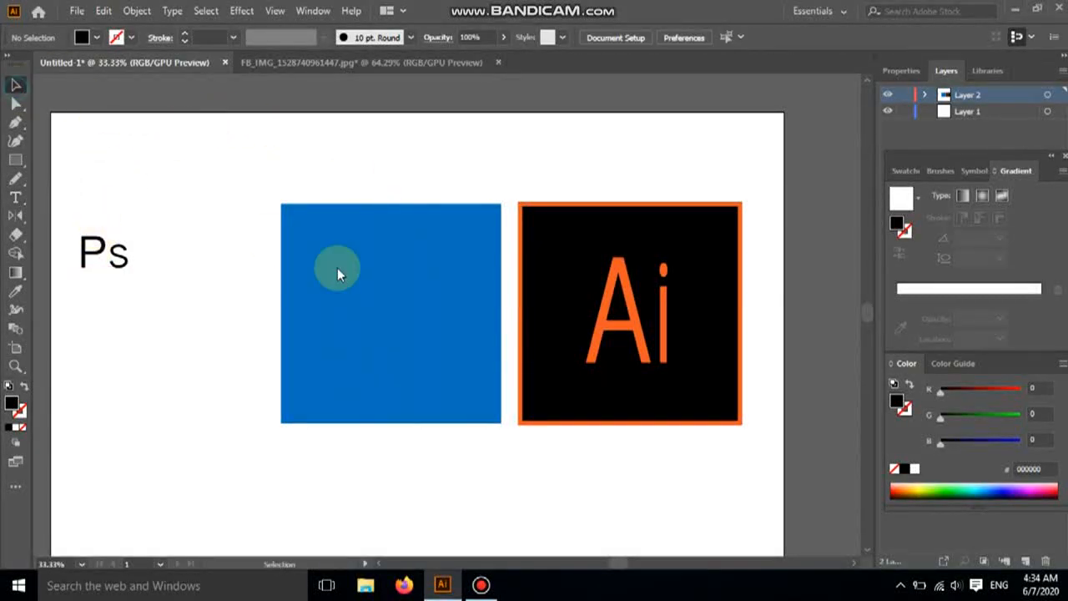
pyautogui.click(339, 270)
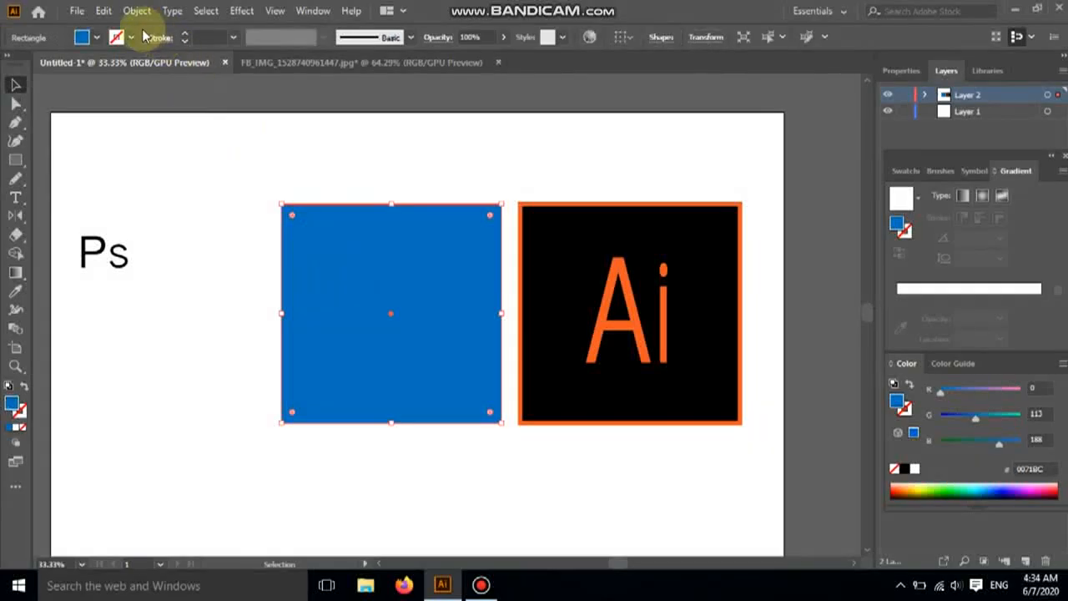
pyautogui.click(117, 37)
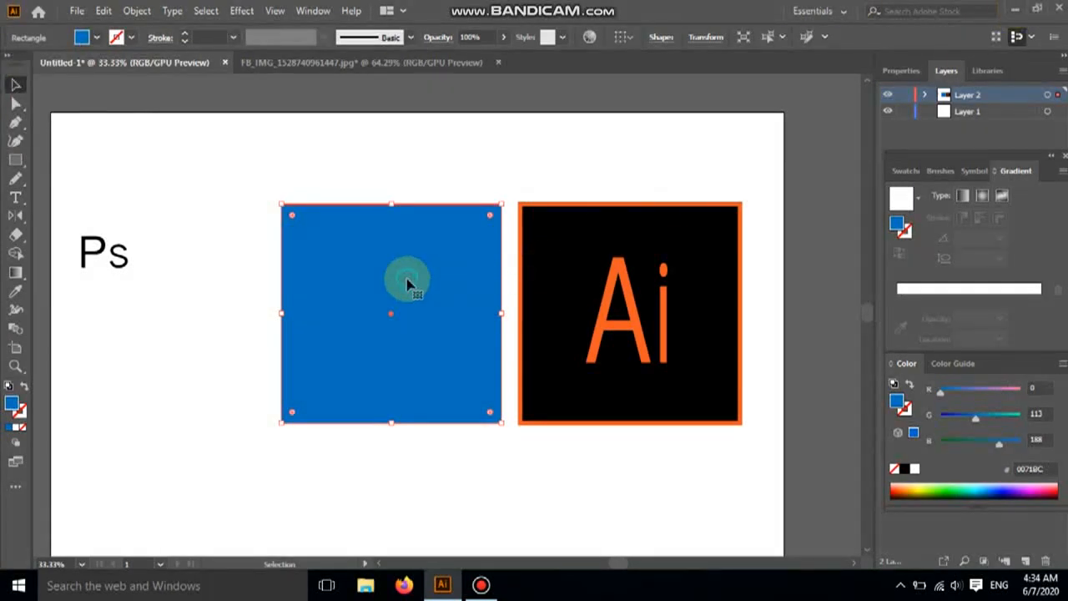
pyautogui.click(415, 159)
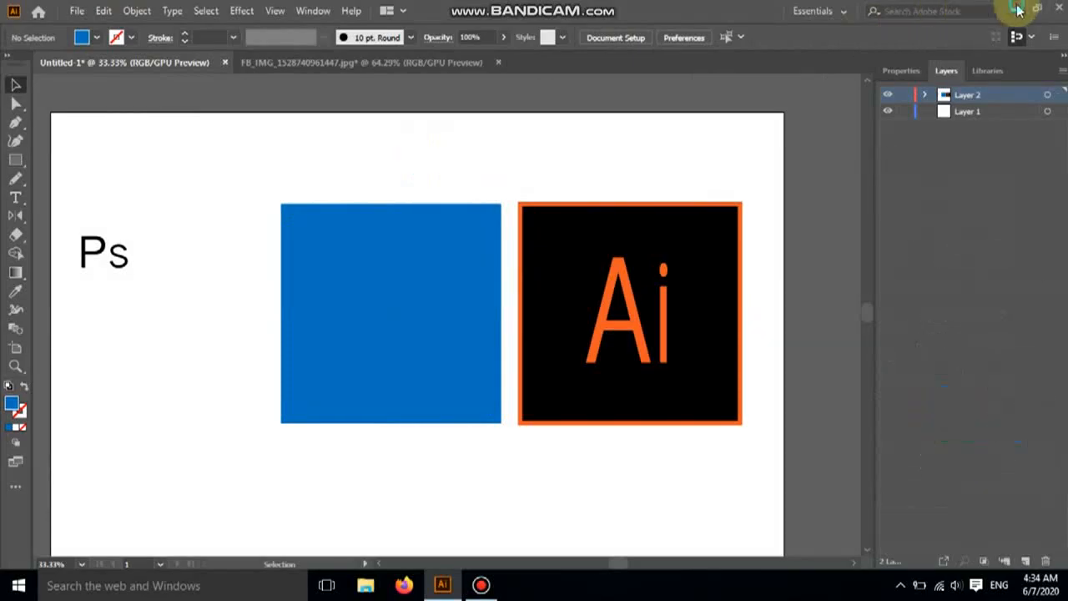
pyautogui.click(1015, 9)
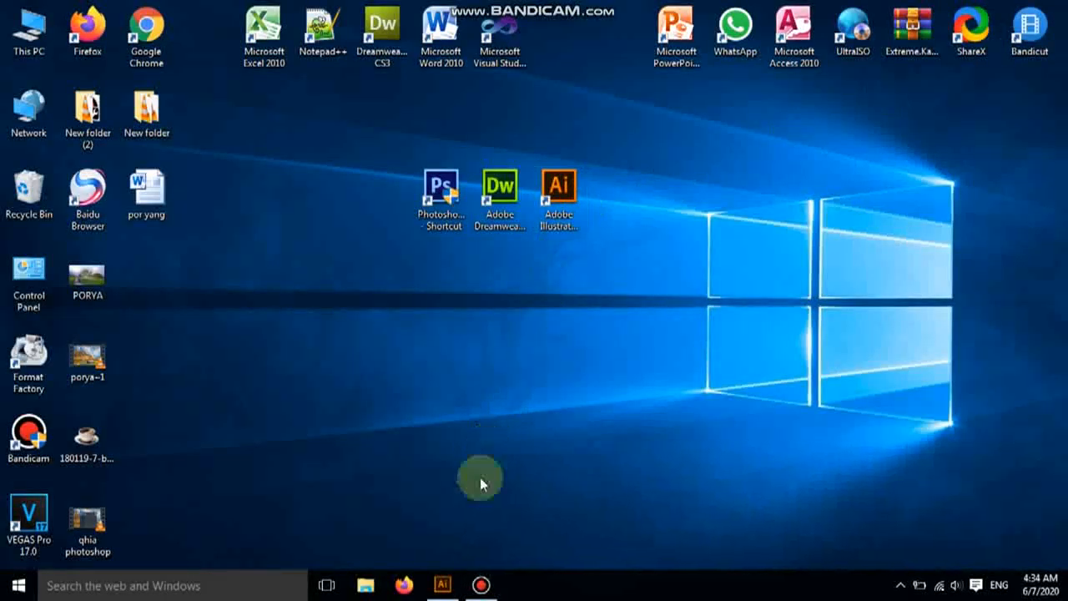
pyautogui.click(451, 593)
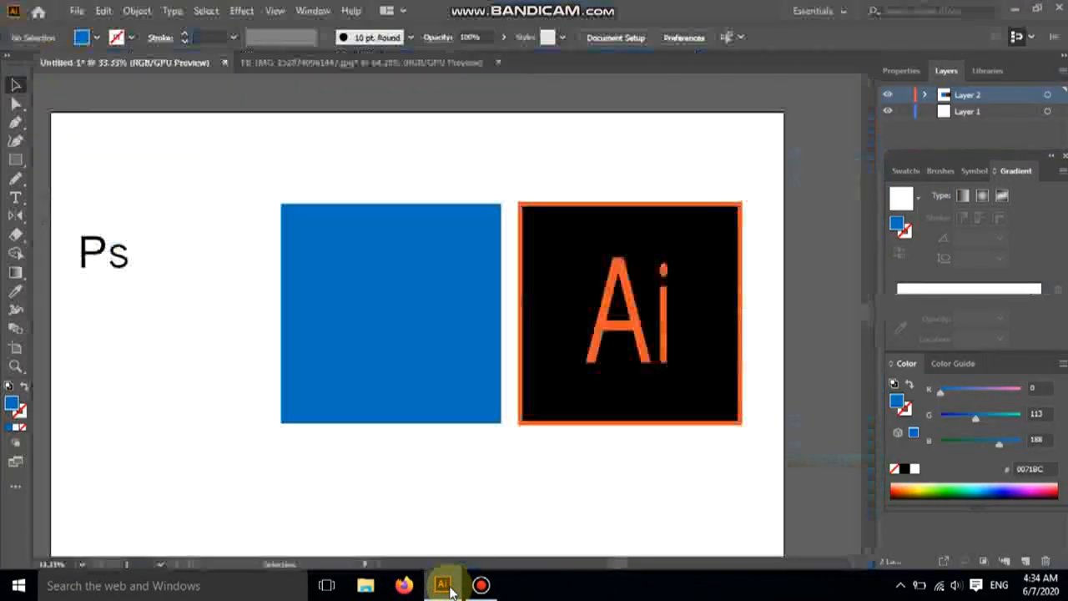
# - Try to add a cyan 10 pt stroke with no object selected
pyautogui.click(131, 37)
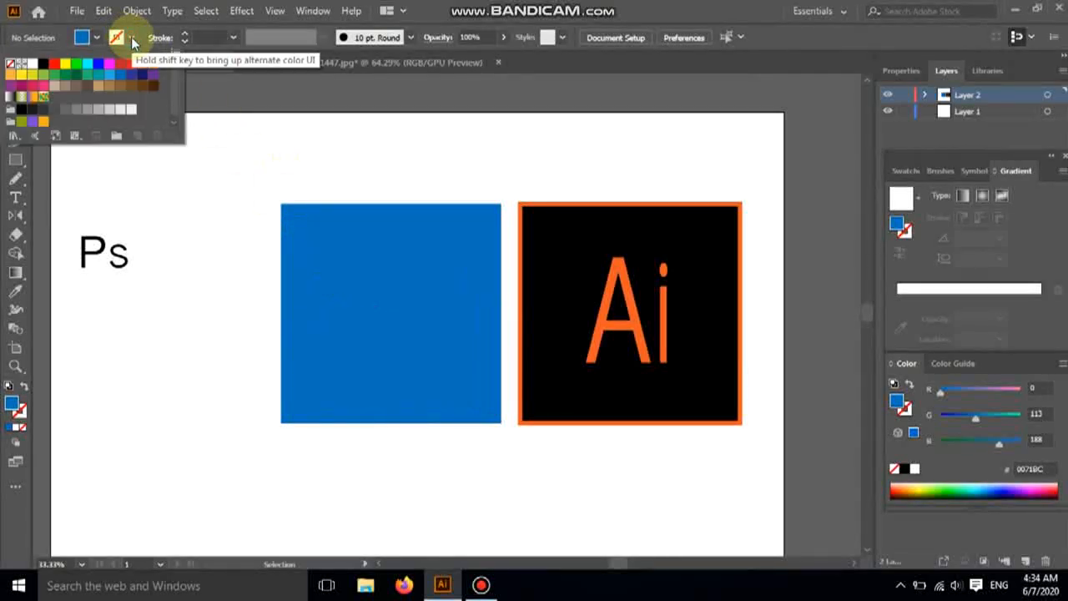
pyautogui.click(88, 65)
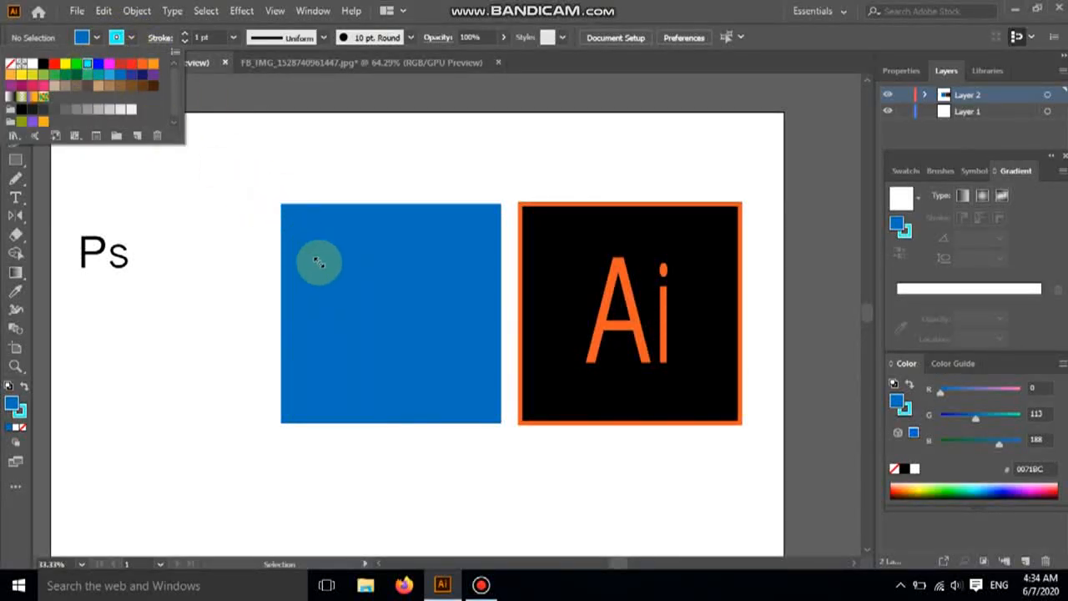
pyautogui.click(234, 38)
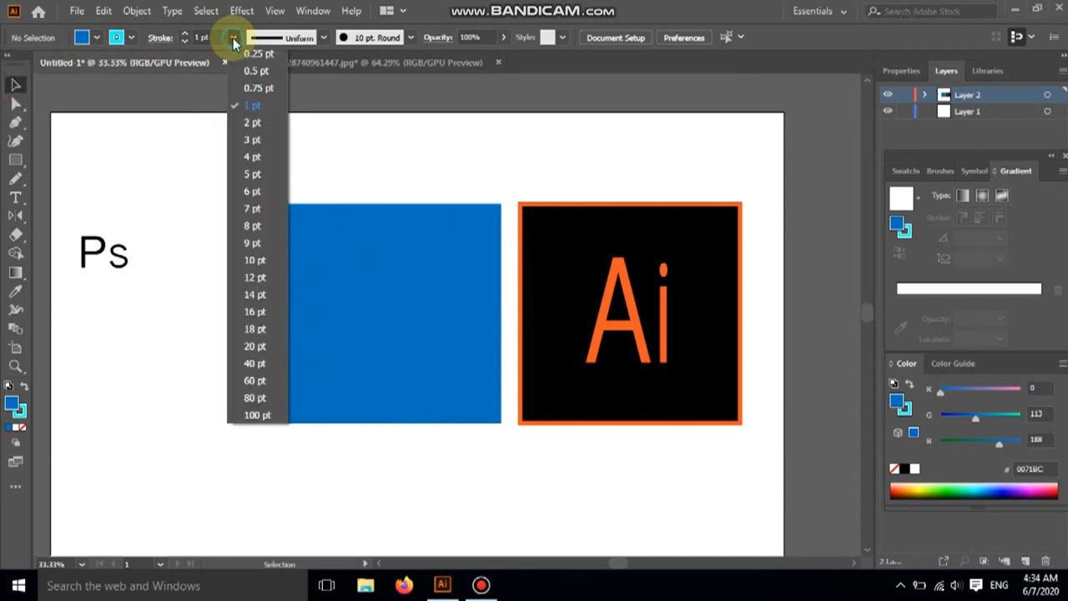
pyautogui.click(254, 259)
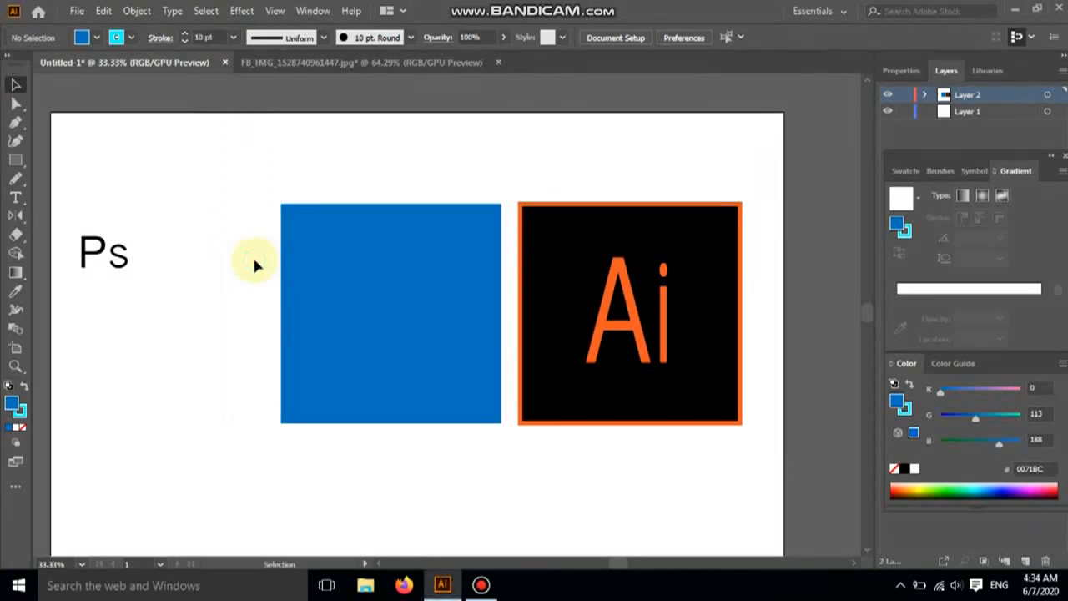
# - Give the blue square a cyan stroke 10 pt thick and deselect it
pyautogui.click(341, 275)
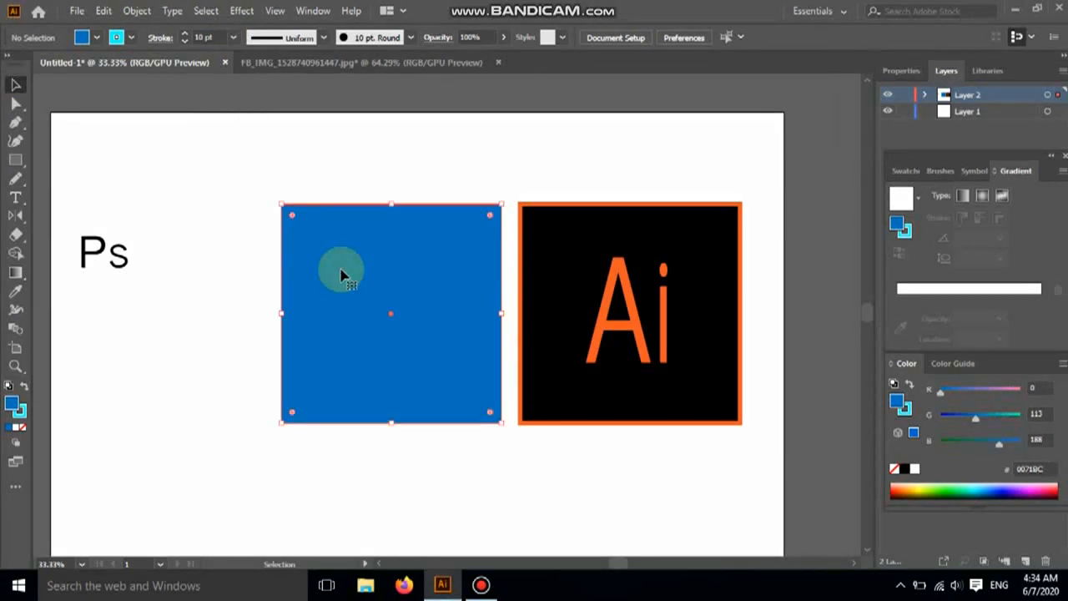
pyautogui.click(131, 37)
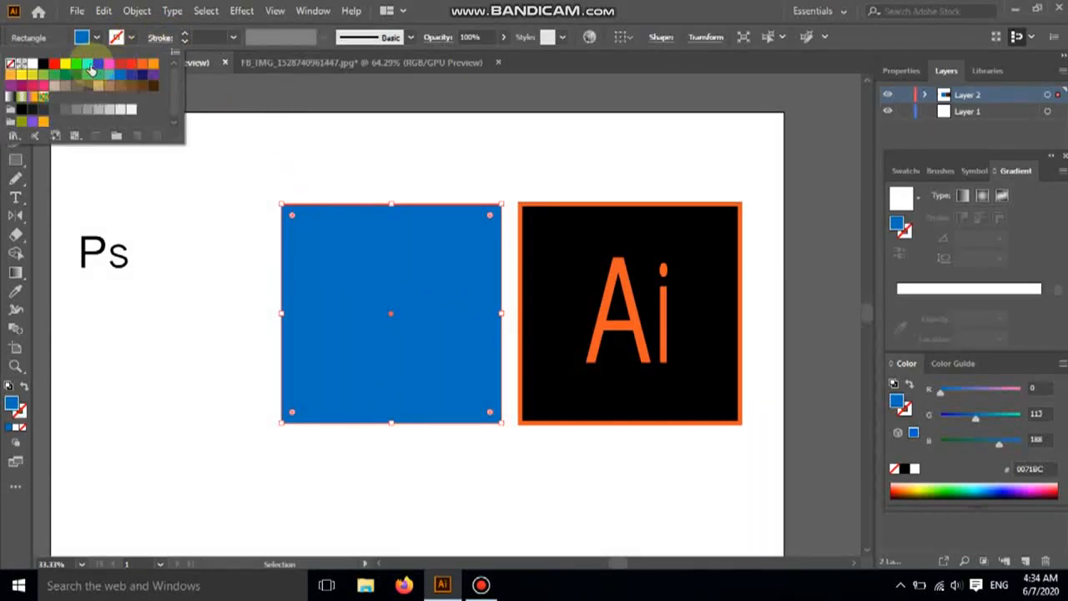
pyautogui.click(88, 65)
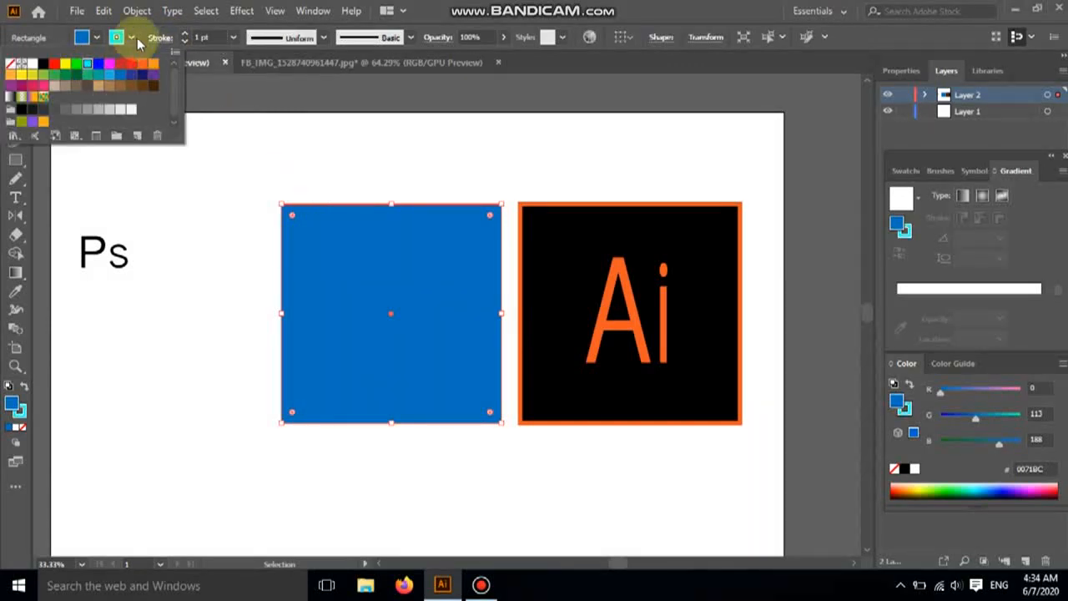
pyautogui.click(234, 40)
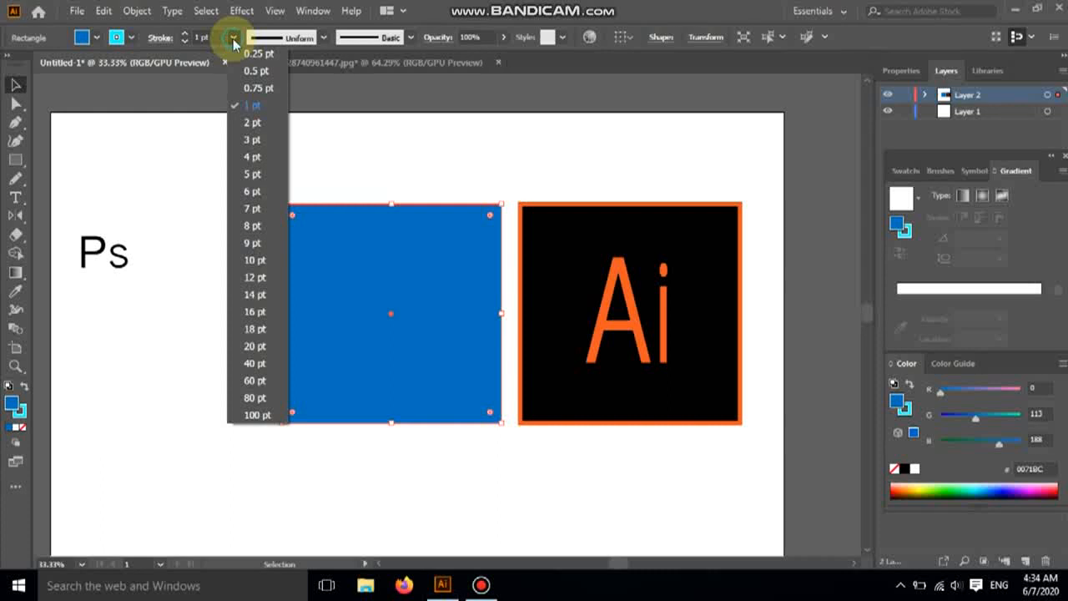
pyautogui.click(244, 261)
pyautogui.click(240, 268)
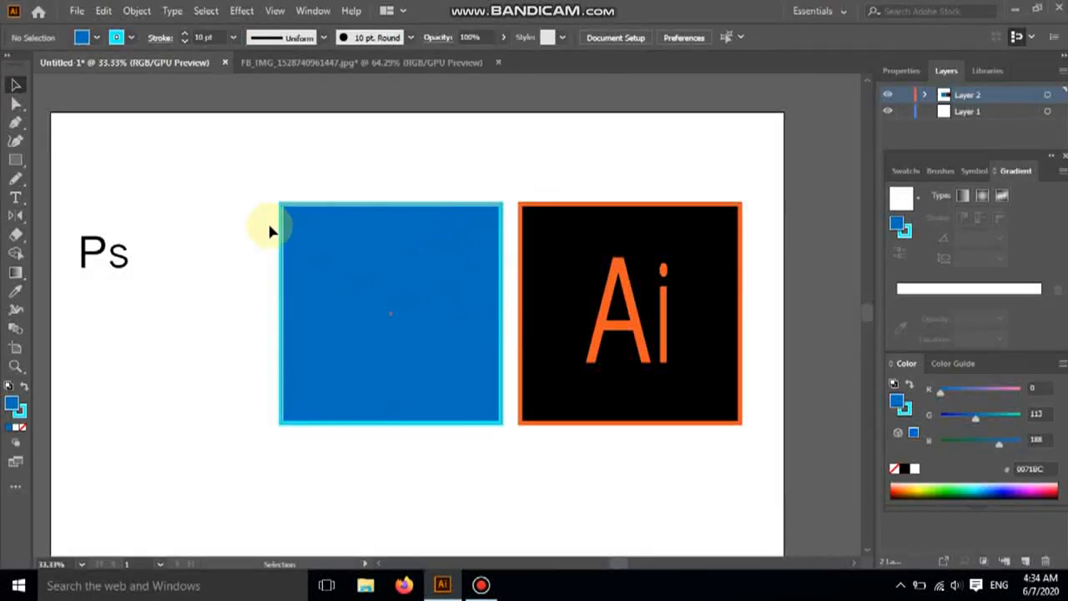
# - Try a pure blue fill (0000FF) on the cyan-bordered square in isolation mode, and undo the change
pyautogui.click(83, 37)
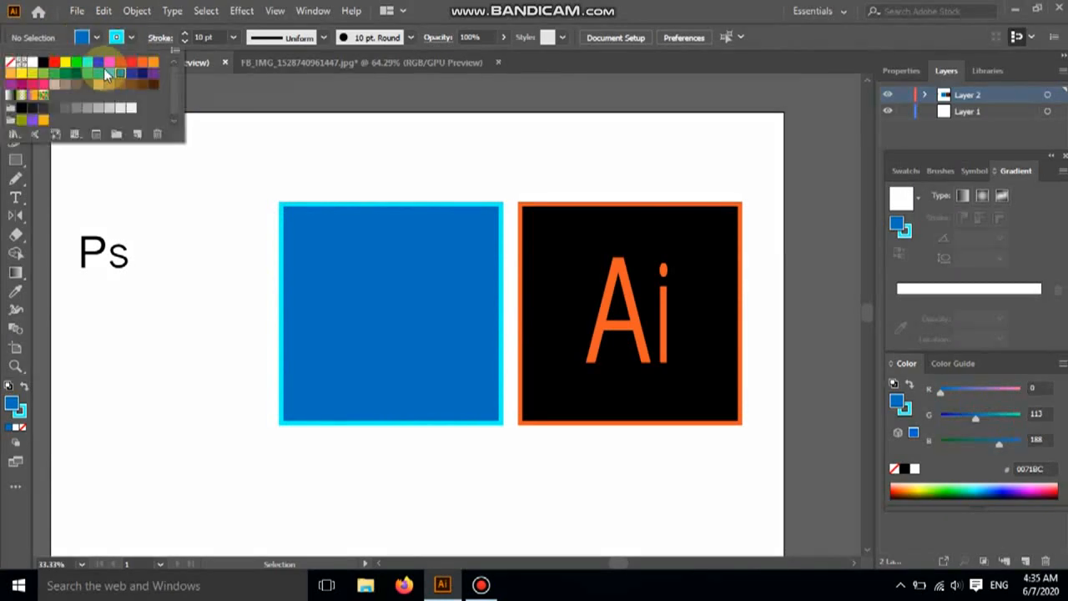
pyautogui.click(99, 64)
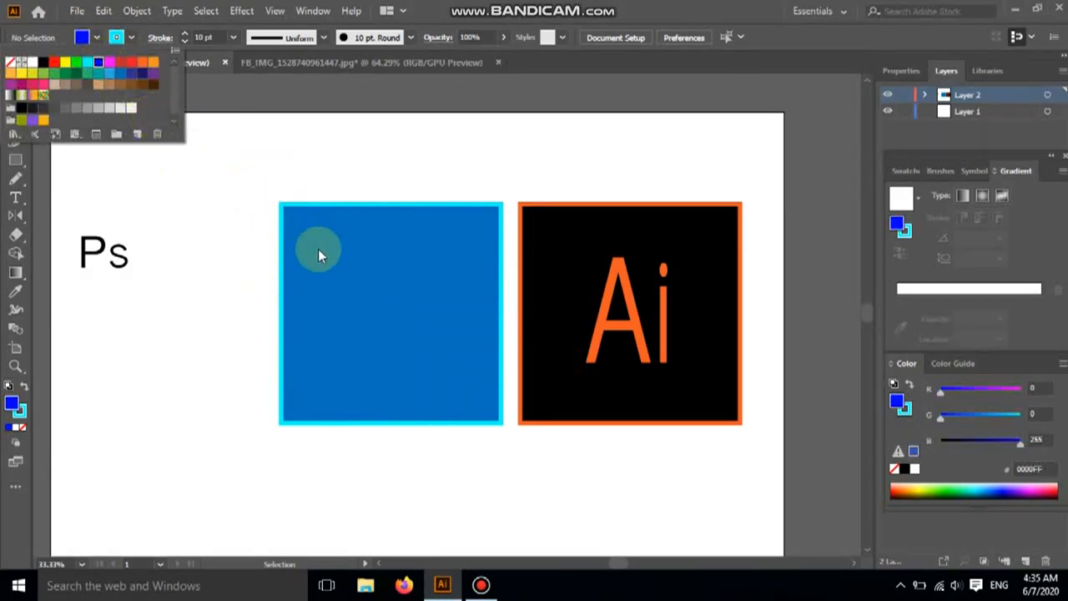
pyautogui.click(341, 268)
pyautogui.doubleClick(342, 269)
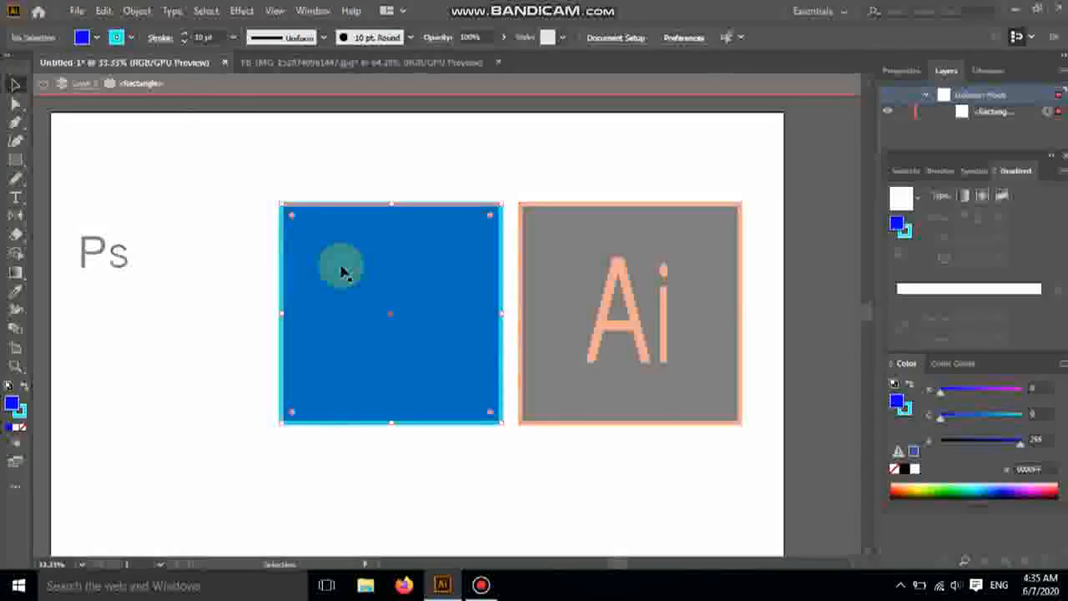
pyautogui.click(85, 36)
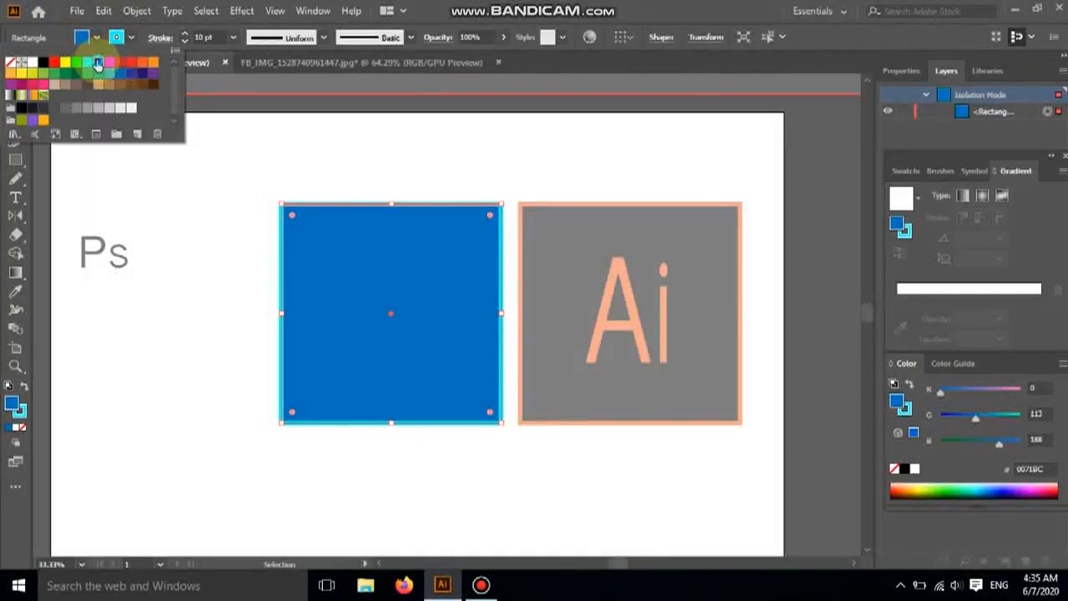
pyautogui.click(97, 63)
pyautogui.click(365, 270)
pyautogui.click(692, 367)
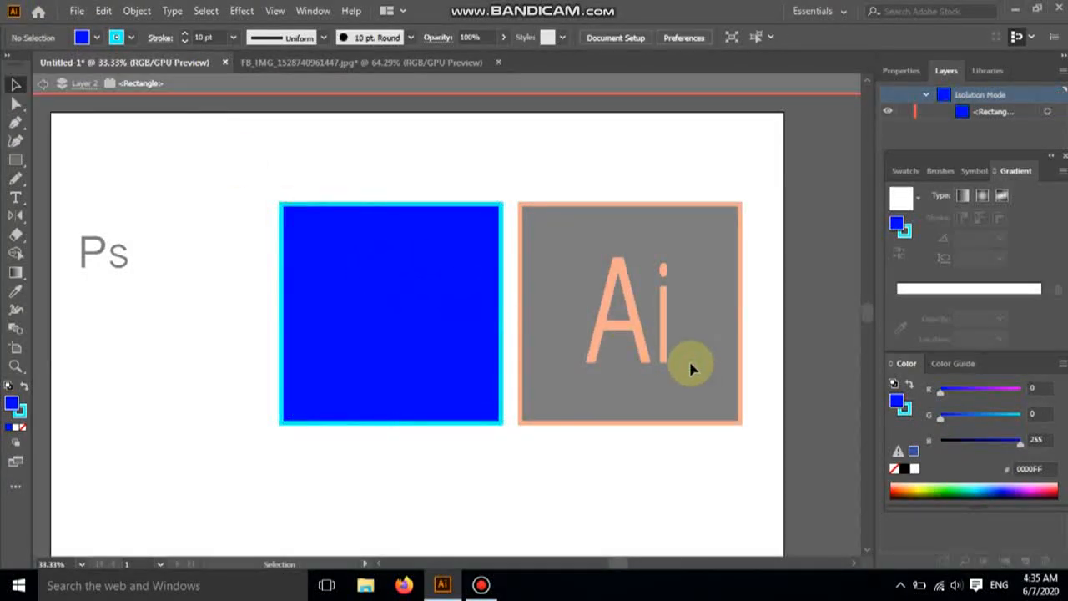
pyautogui.hotkey('ctrl', 'z')
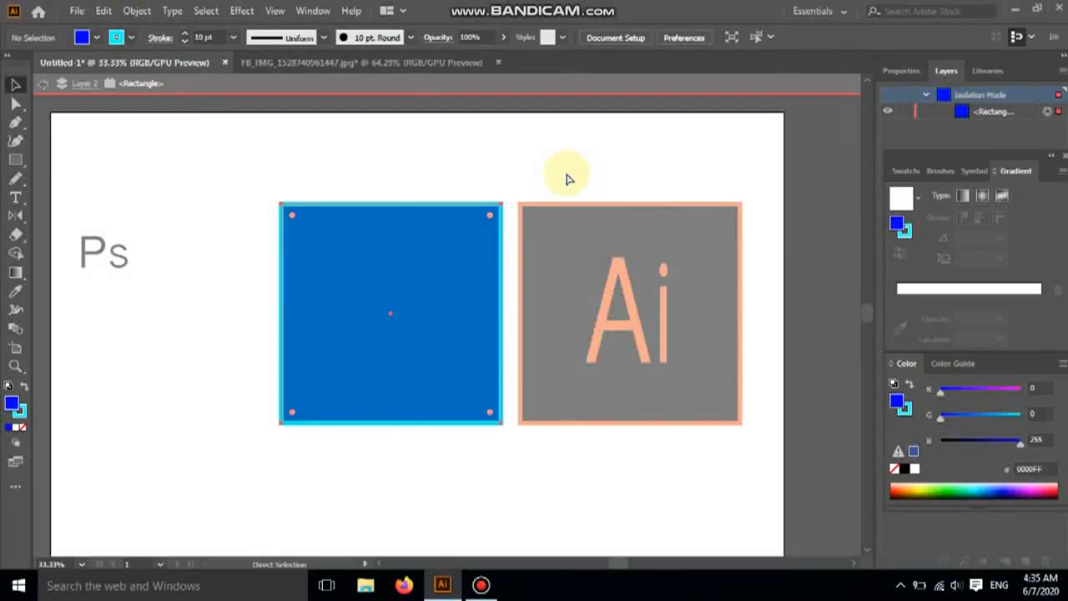
# - Exit isolation mode and fill the cyan-bordered square with pure RGB blue (0000FF)
pyautogui.doubleClick(568, 172)
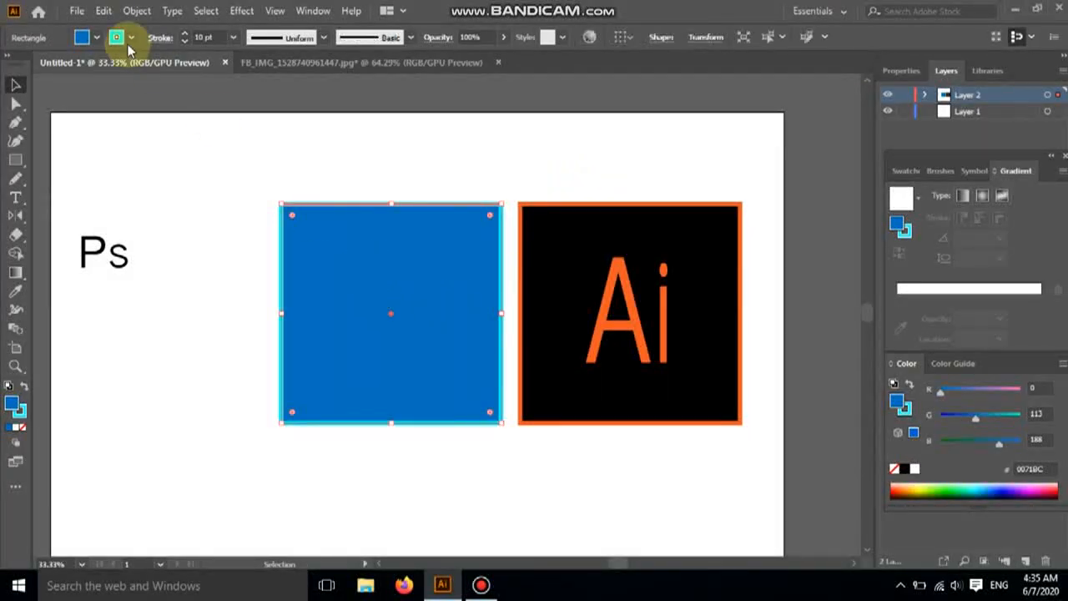
pyautogui.click(98, 39)
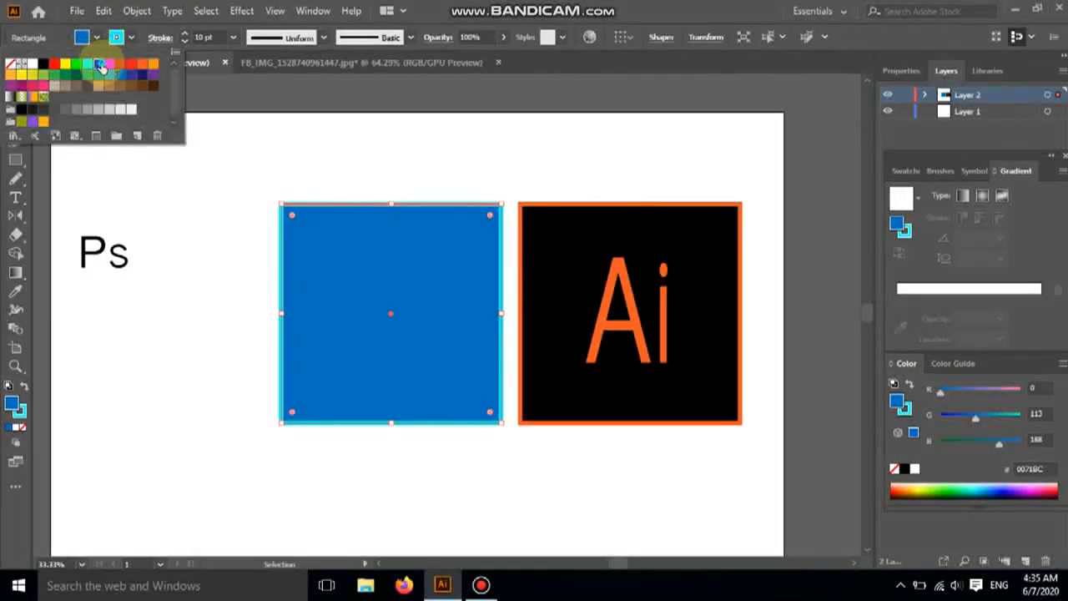
pyautogui.click(98, 63)
pyautogui.click(350, 310)
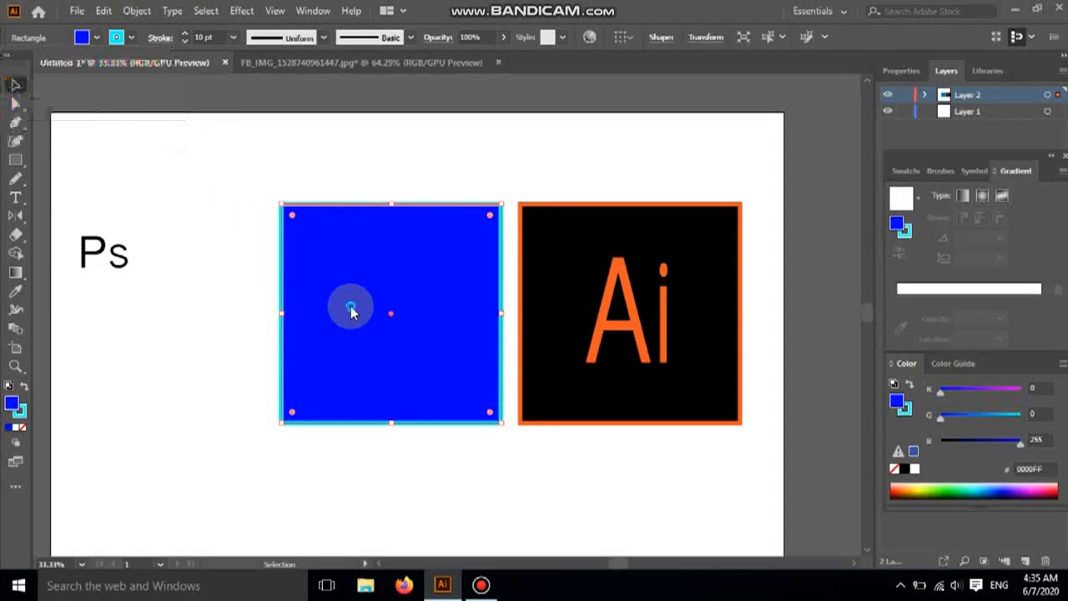
# - Change the fill of the "Ps" text characters to RGB Cyan (00FFFF)
pyautogui.click(117, 254)
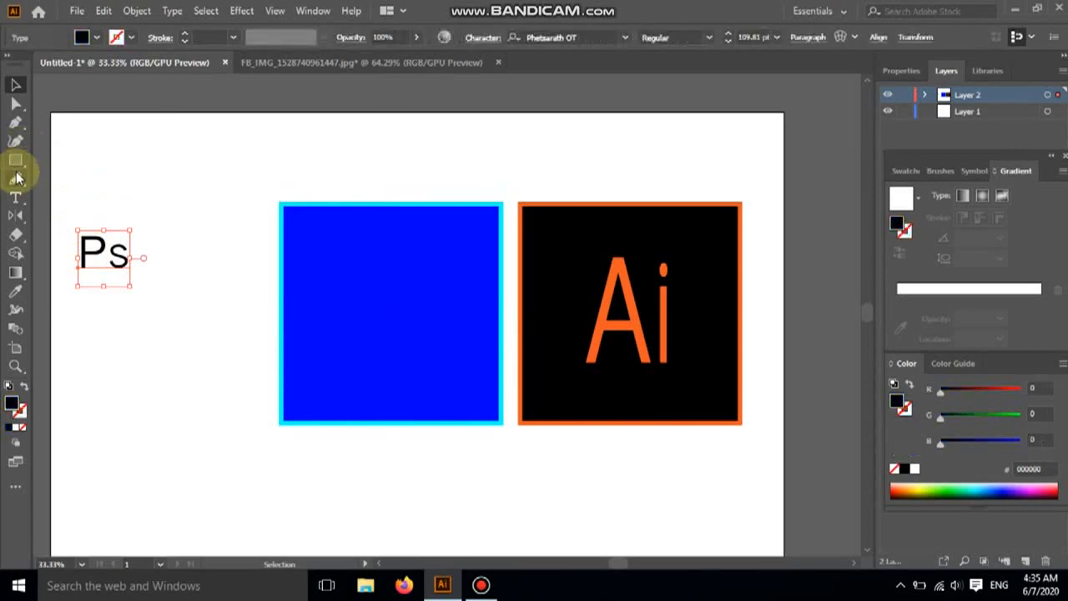
pyautogui.click(11, 198)
pyautogui.click(104, 224)
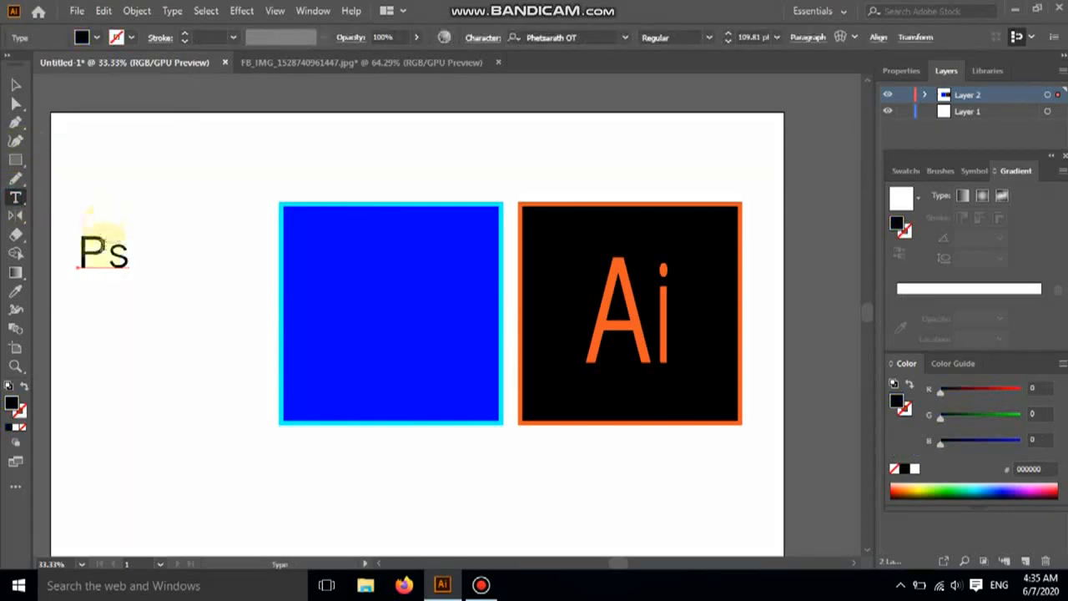
pyautogui.doubleClick(117, 257)
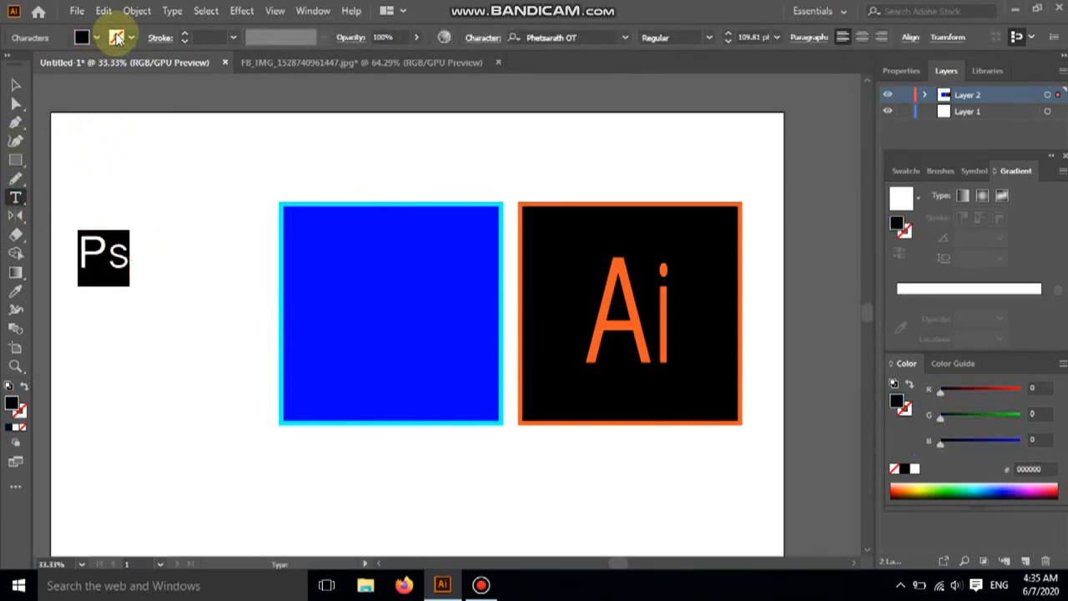
pyautogui.click(99, 37)
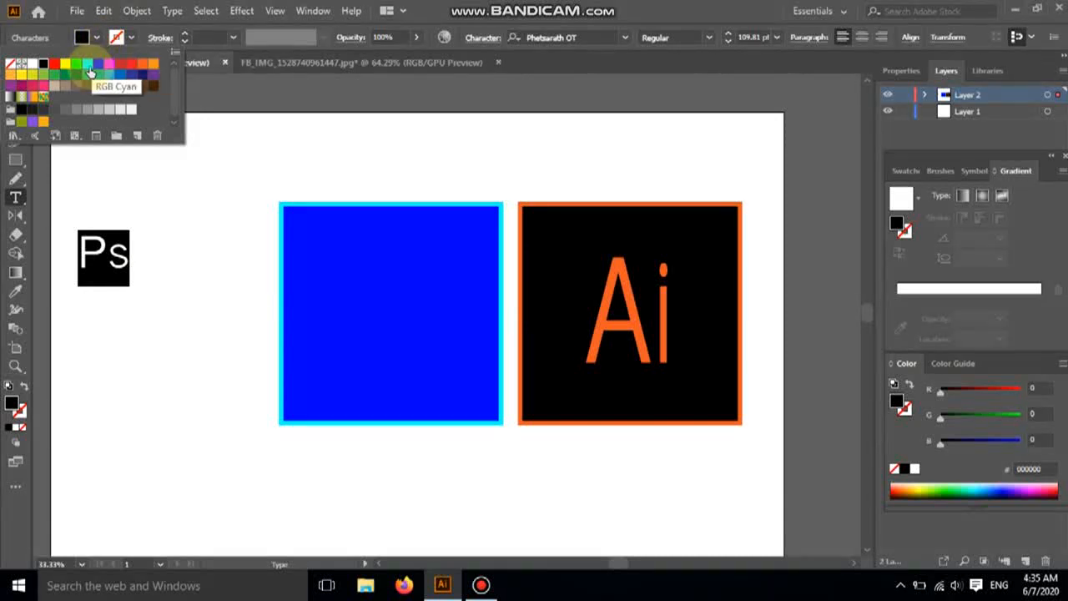
pyautogui.click(90, 73)
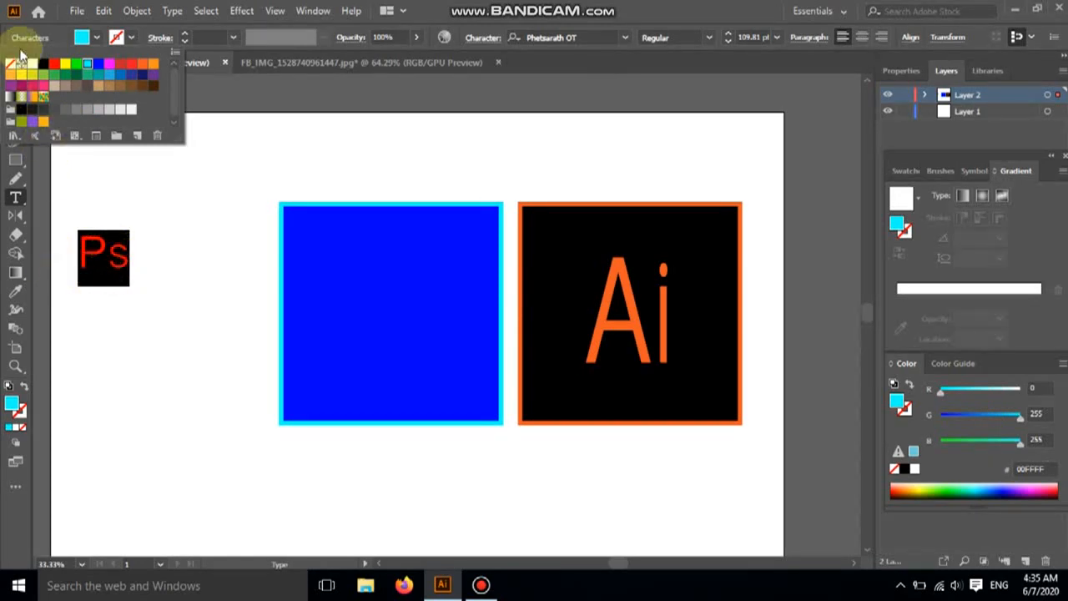
pyautogui.click(59, 160)
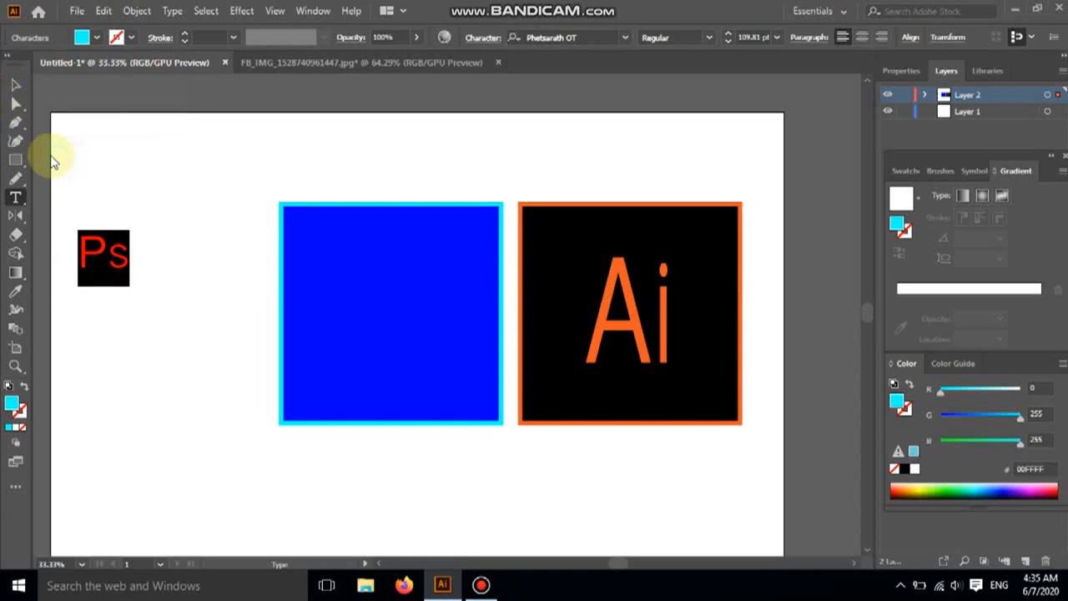
# - Enlarge the "Ps" text to about 297 pt on the blue square, centre both horizontally with each other, and deselect
pyautogui.click(15, 84)
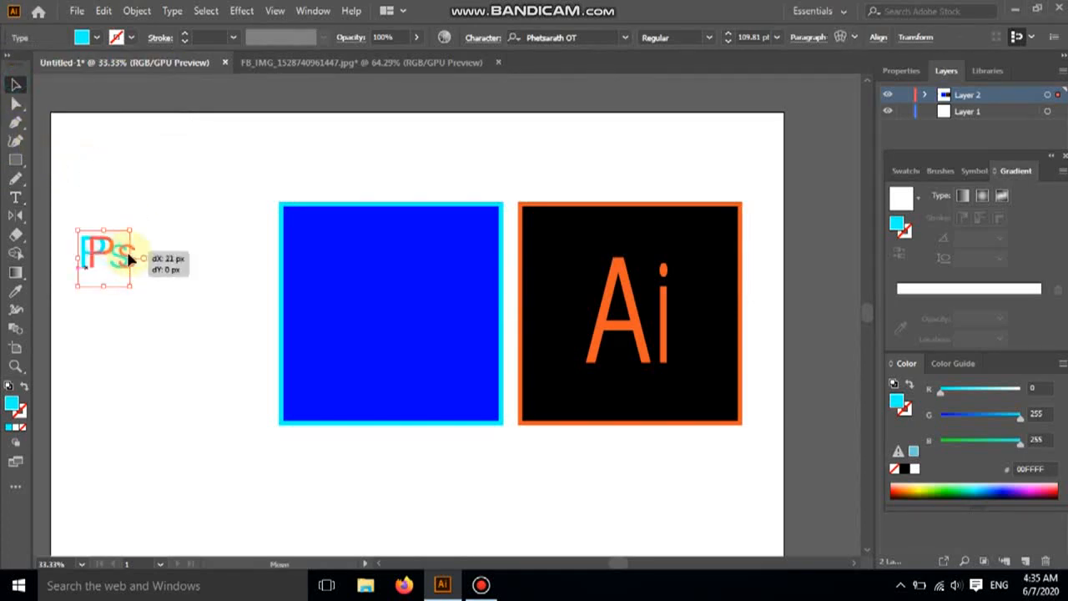
pyautogui.moveTo(127, 259); pyautogui.dragTo(129, 273)
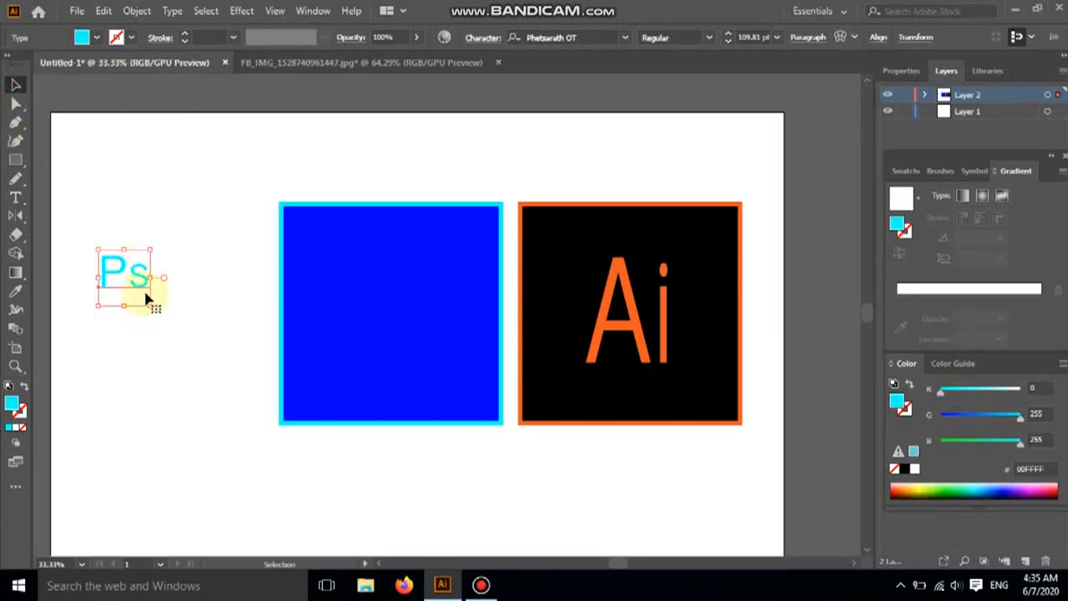
pyautogui.moveTo(149, 306); pyautogui.dragTo(286, 406)
pyautogui.moveTo(161, 310); pyautogui.dragTo(388, 310)
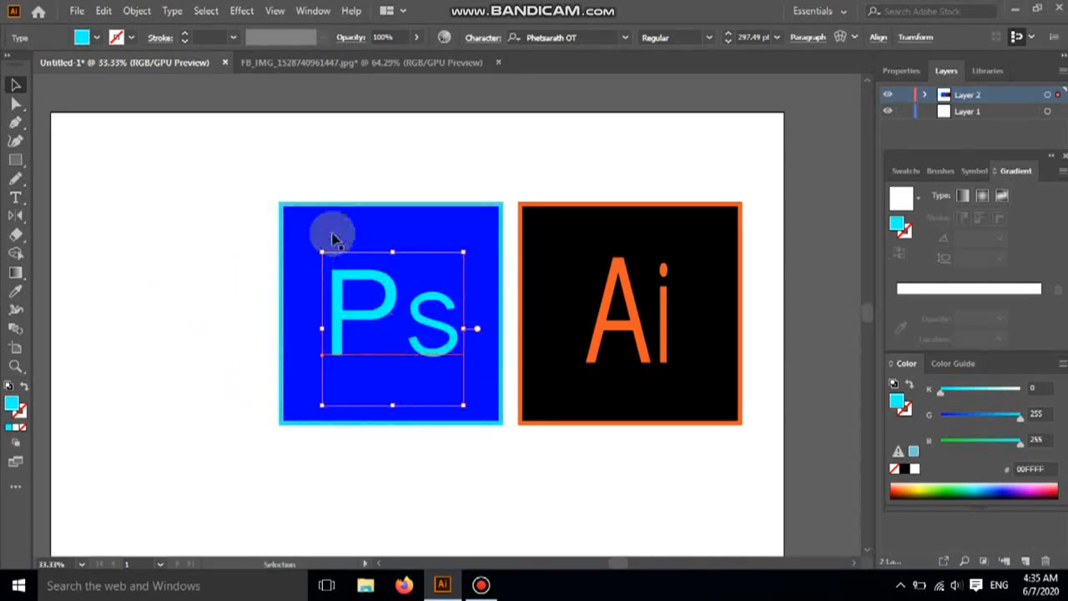
pyautogui.moveTo(259, 177); pyautogui.dragTo(503, 425)
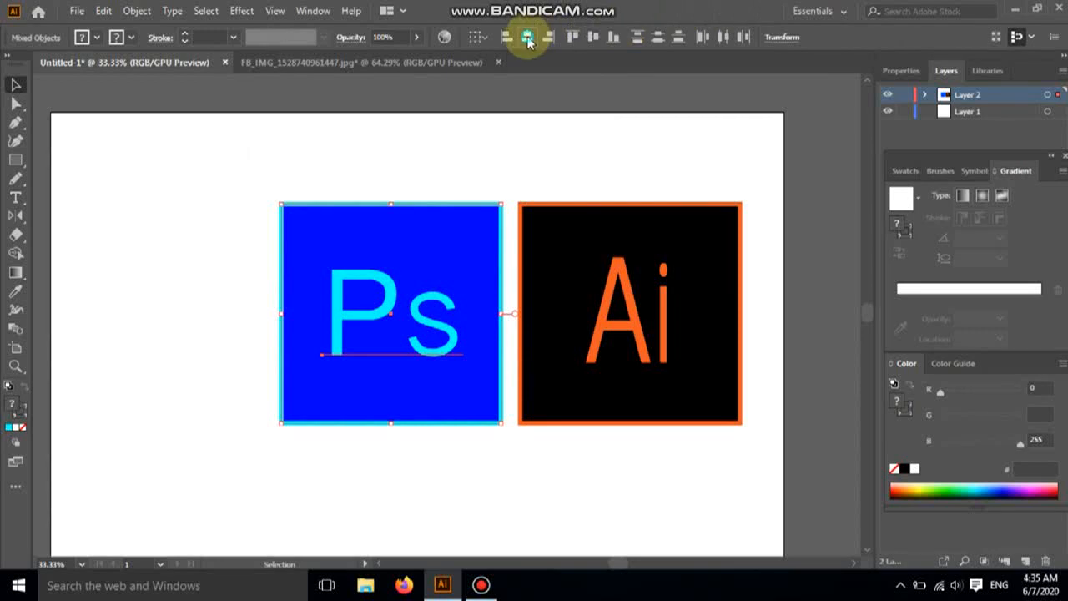
pyautogui.click(183, 293)
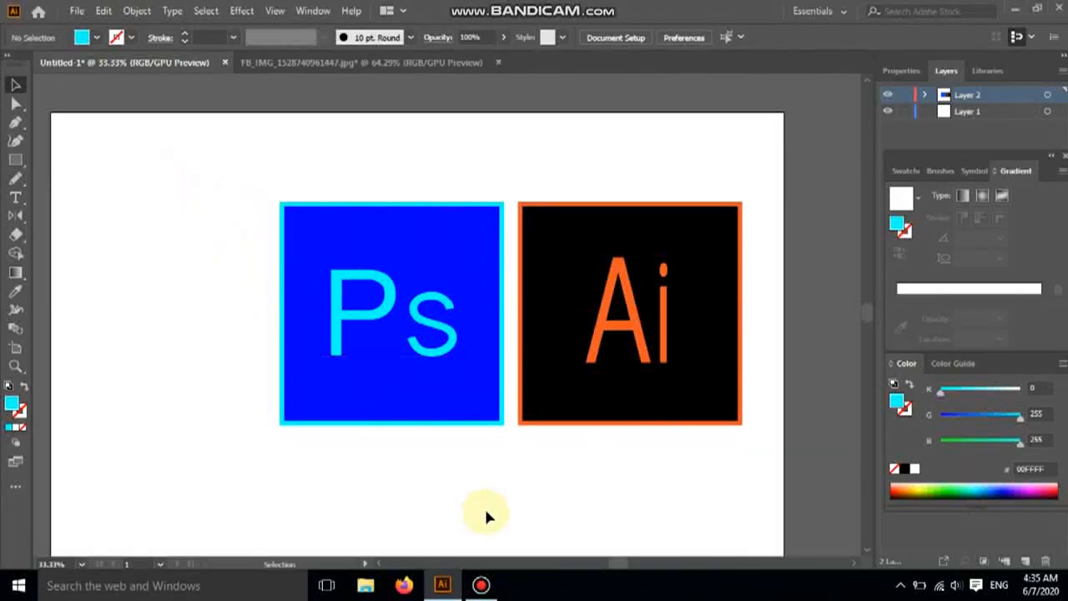
# - Move the Ps and Ai logos together towards the middle of the artboard and deselect them
pyautogui.moveTo(618, 566); pyautogui.dragTo(602, 565)
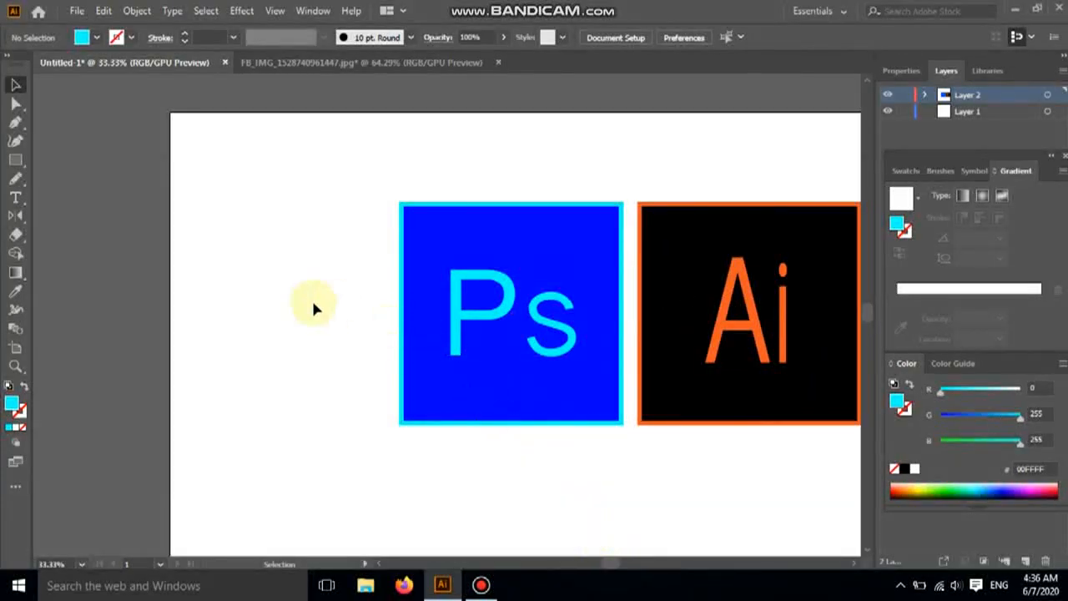
pyautogui.moveTo(607, 568); pyautogui.dragTo(617, 563)
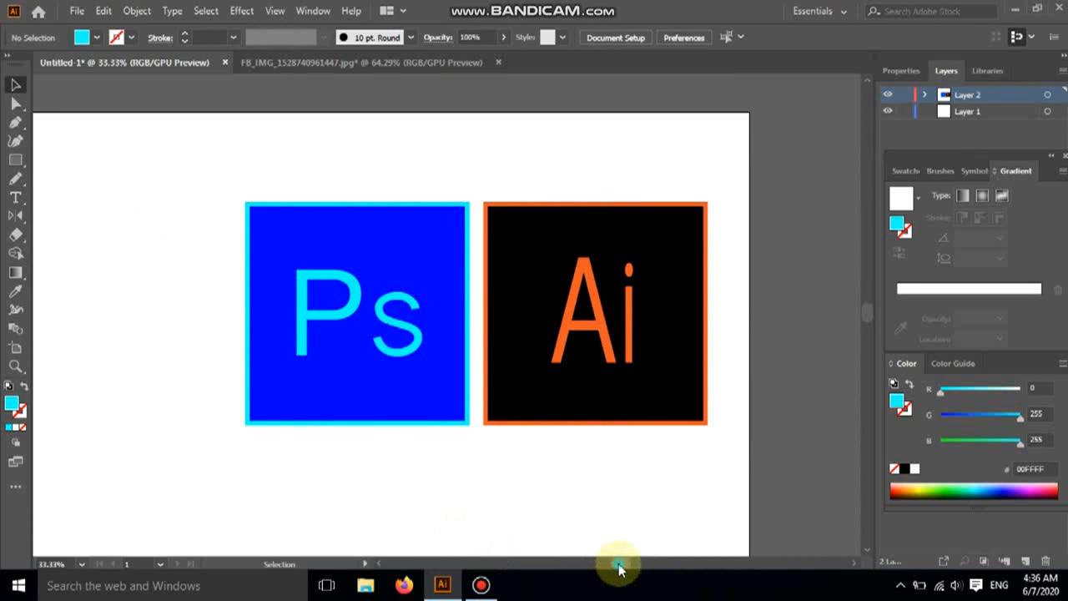
pyautogui.moveTo(619, 568); pyautogui.dragTo(613, 561)
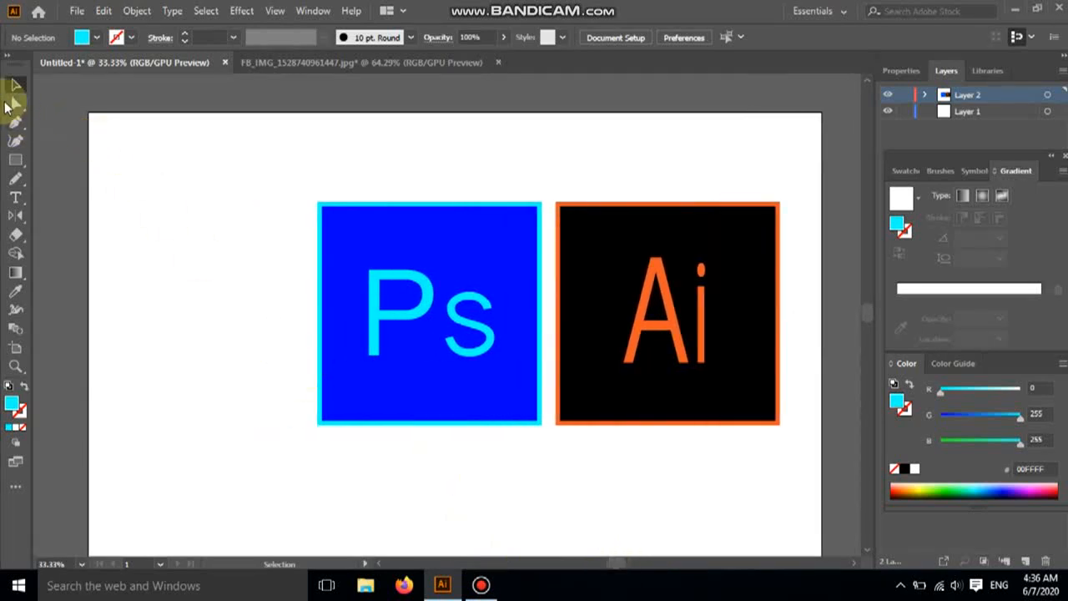
pyautogui.click(15, 84)
pyautogui.moveTo(351, 204); pyautogui.dragTo(785, 467)
pyautogui.moveTo(746, 317); pyautogui.dragTo(626, 314)
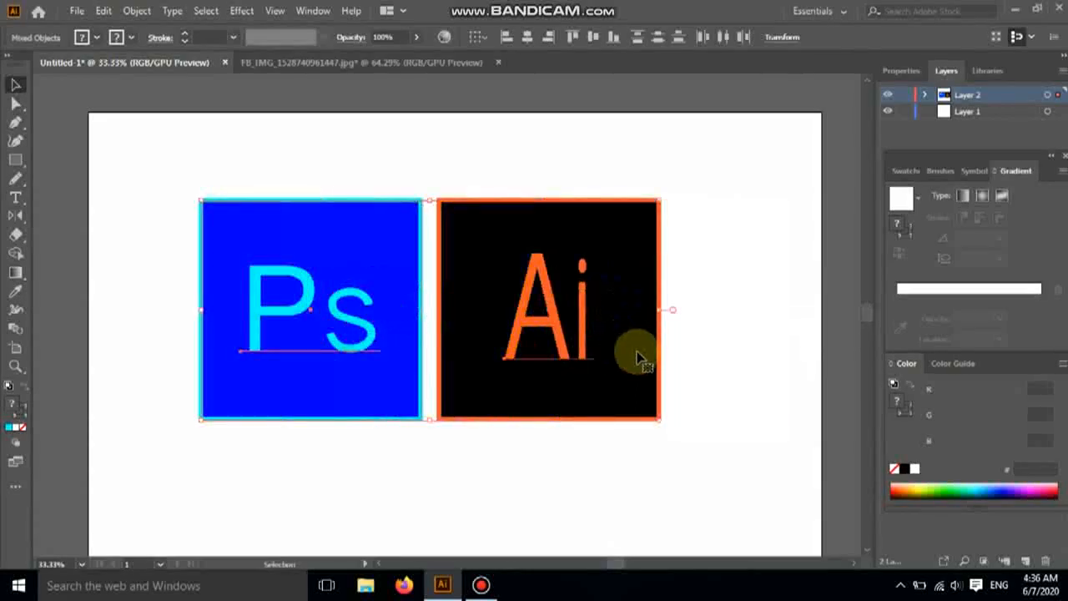
pyautogui.moveTo(472, 302); pyautogui.dragTo(483, 302)
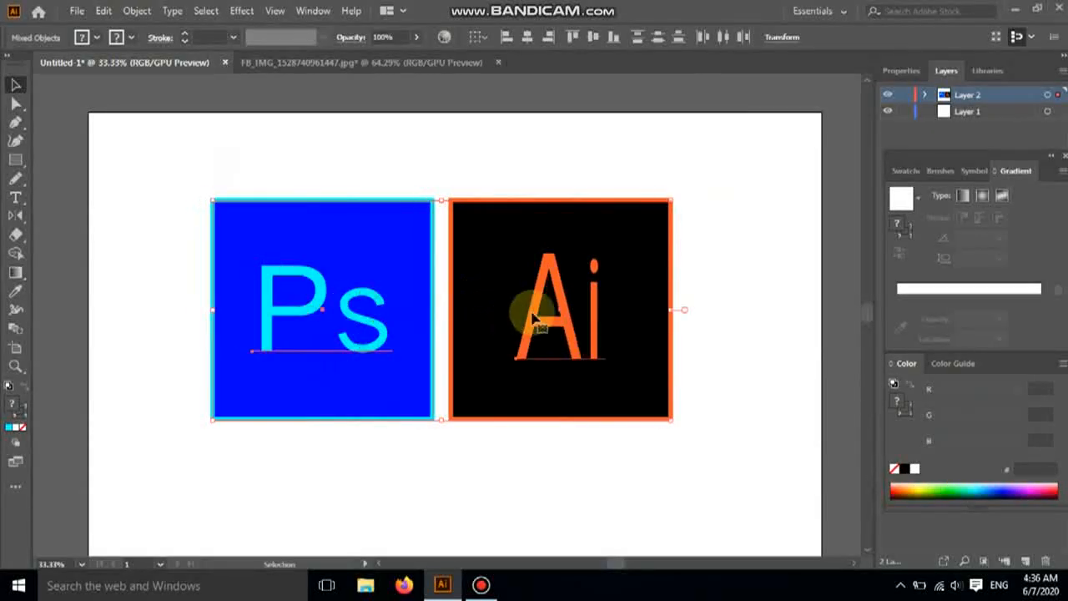
pyautogui.scroll(2, 643, 267)
pyautogui.scroll(-5, 643, 267)
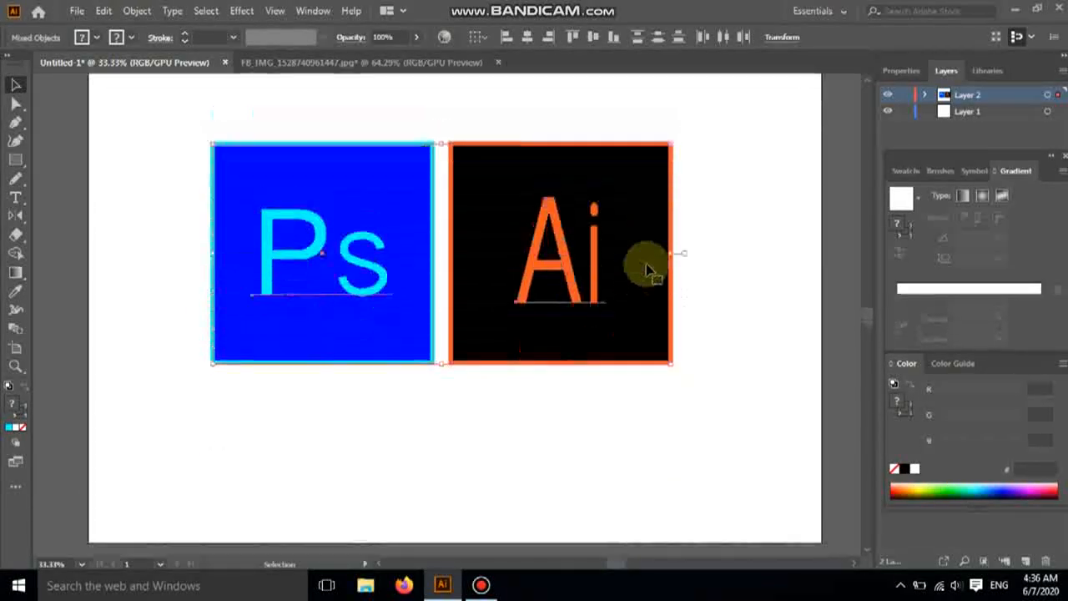
pyautogui.scroll(2, 576, 325)
pyautogui.click(705, 391)
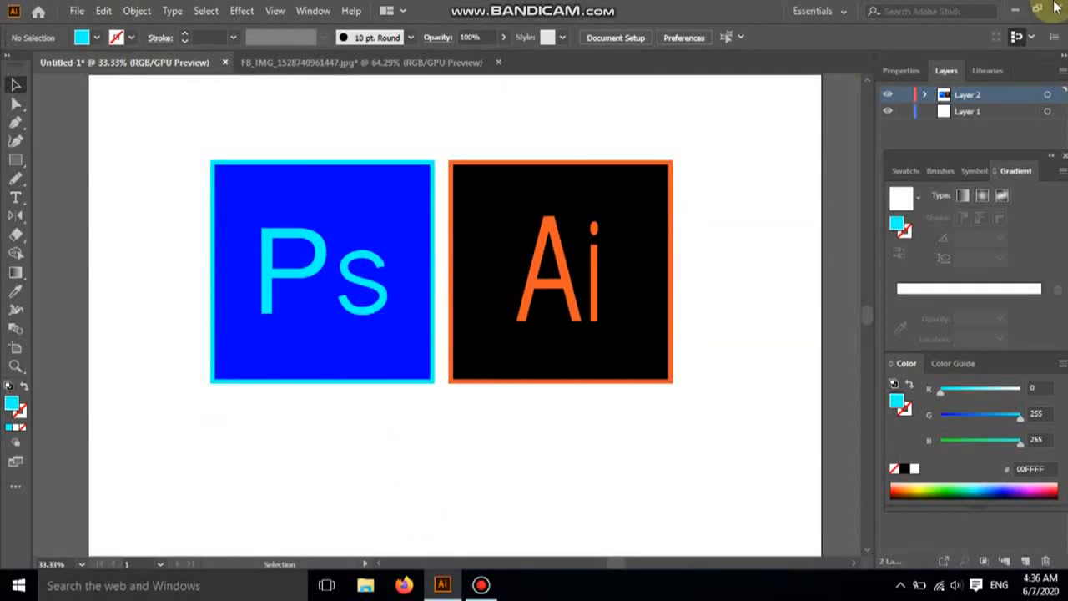
# - Switch to the desktop and examine the Photoshop, Dreamweaver and Illustrator shortcut icons for comparison with the drawn logos
pyautogui.click(1015, 10)
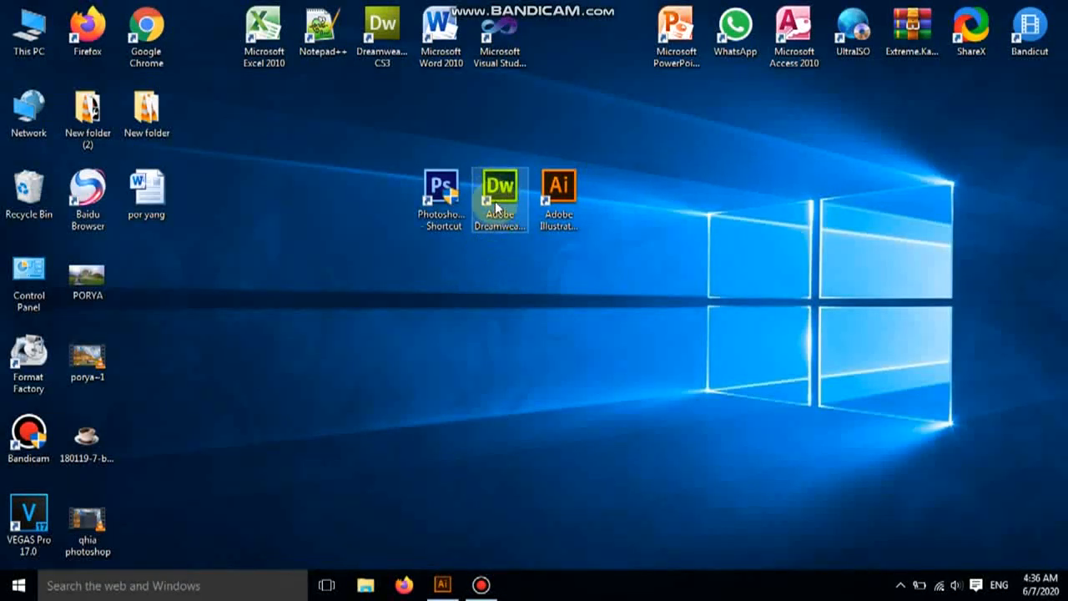
pyautogui.click(503, 196)
pyautogui.click(570, 194)
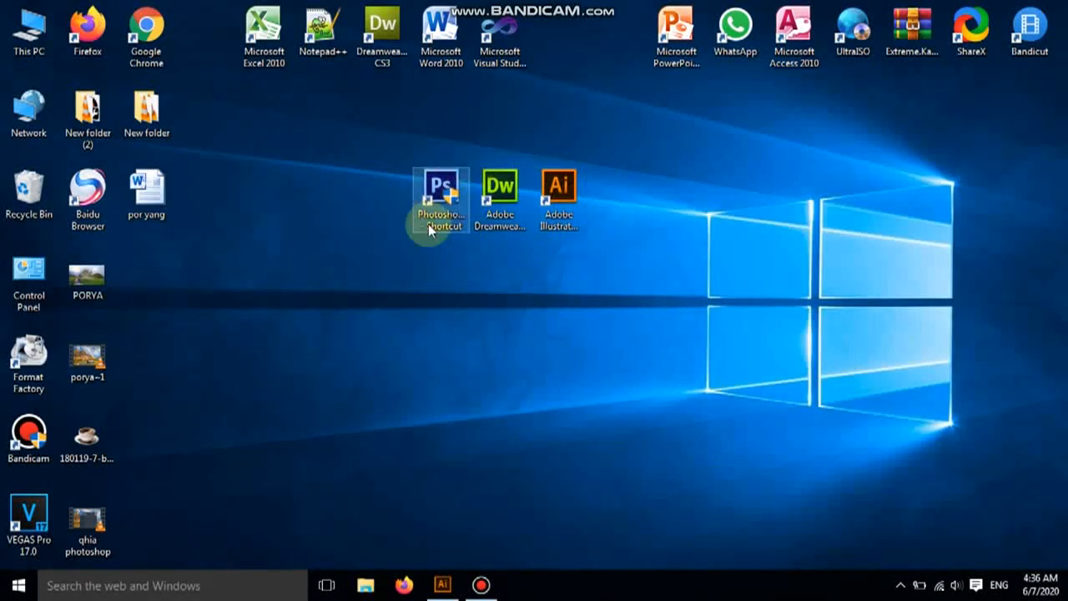
pyautogui.click(444, 187)
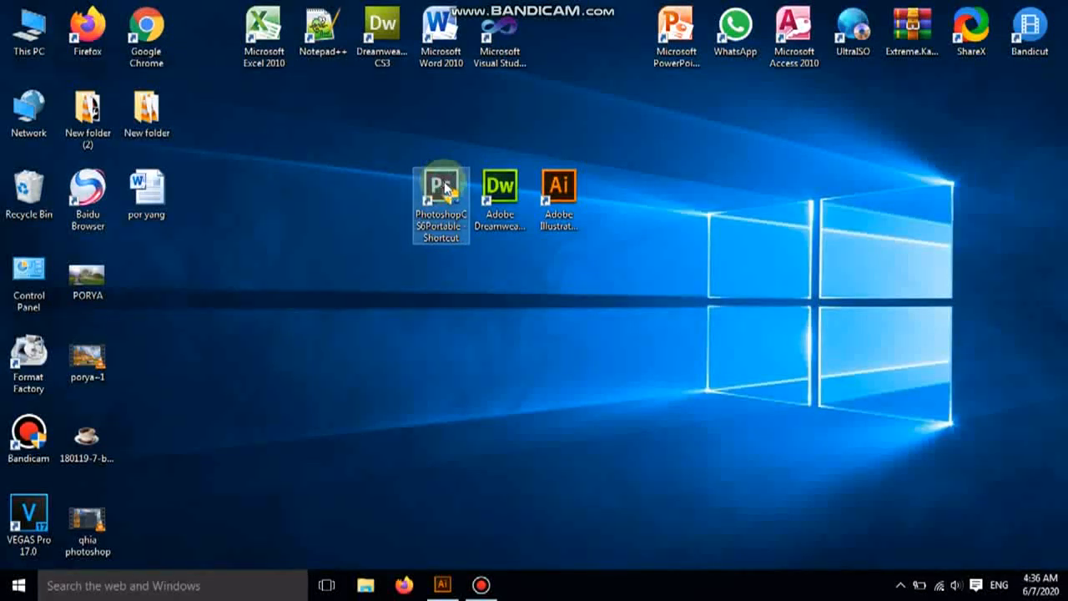
pyautogui.click(516, 189)
pyautogui.click(557, 192)
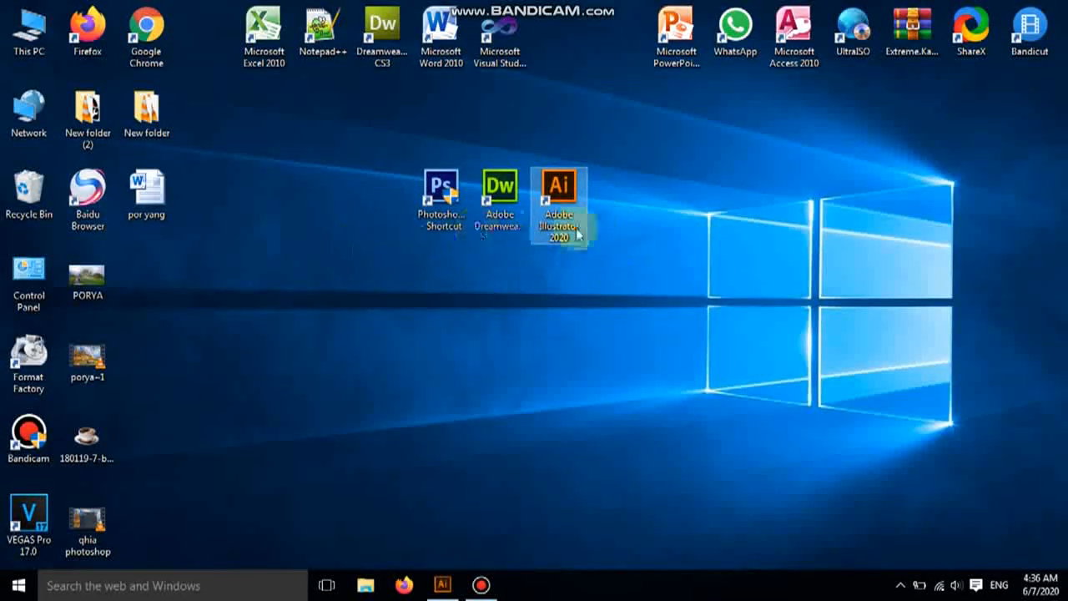
pyautogui.moveTo(658, 199); pyautogui.dragTo(362, 157)
pyautogui.click(481, 586)
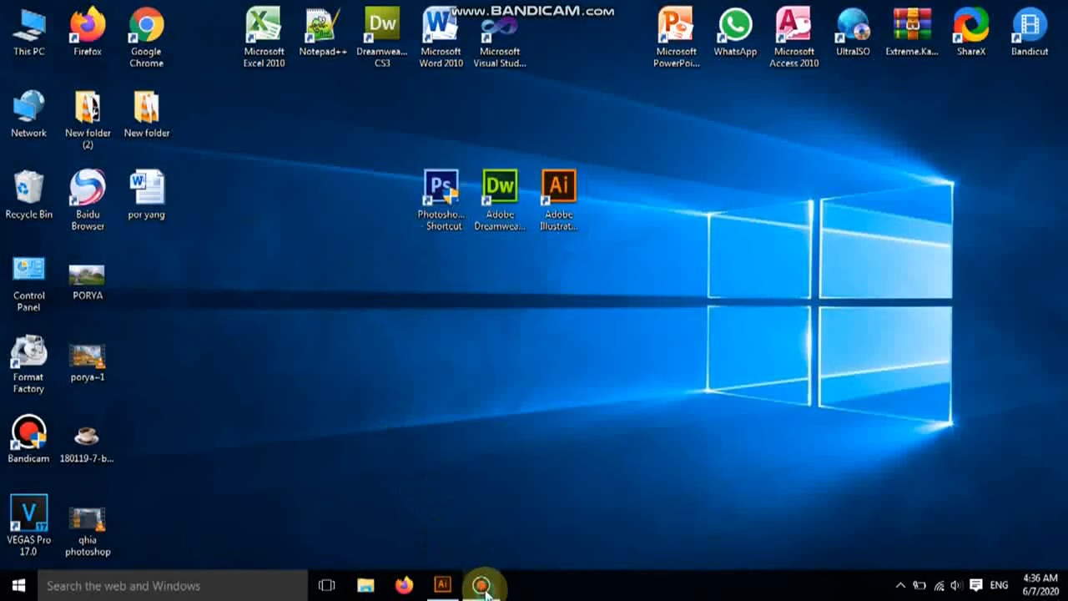